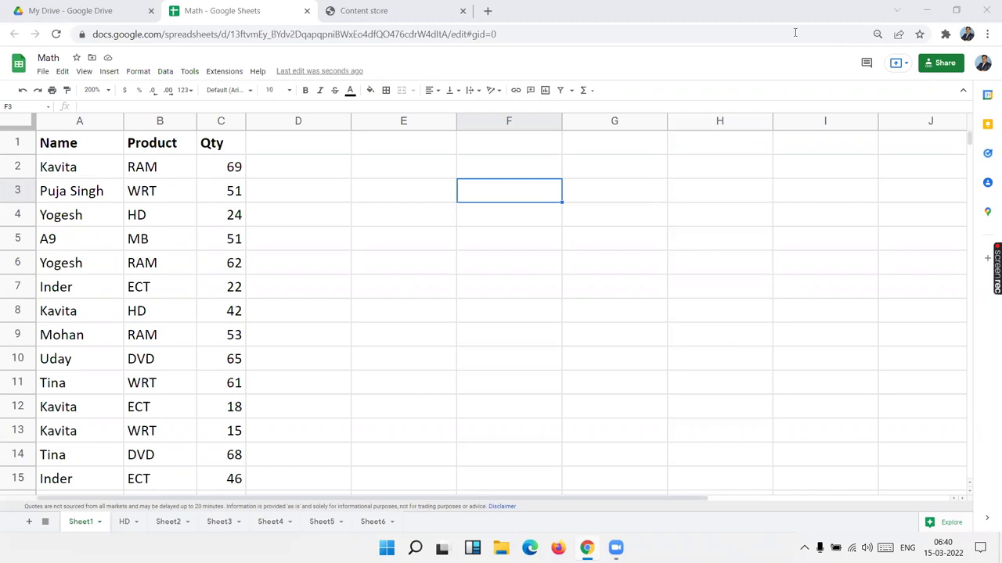
Step: Select the Name, Product and Qty data in A1:C55 and create a pivot table on a new sheet
left_click(78, 148)
key("ctrl+shift+Right")
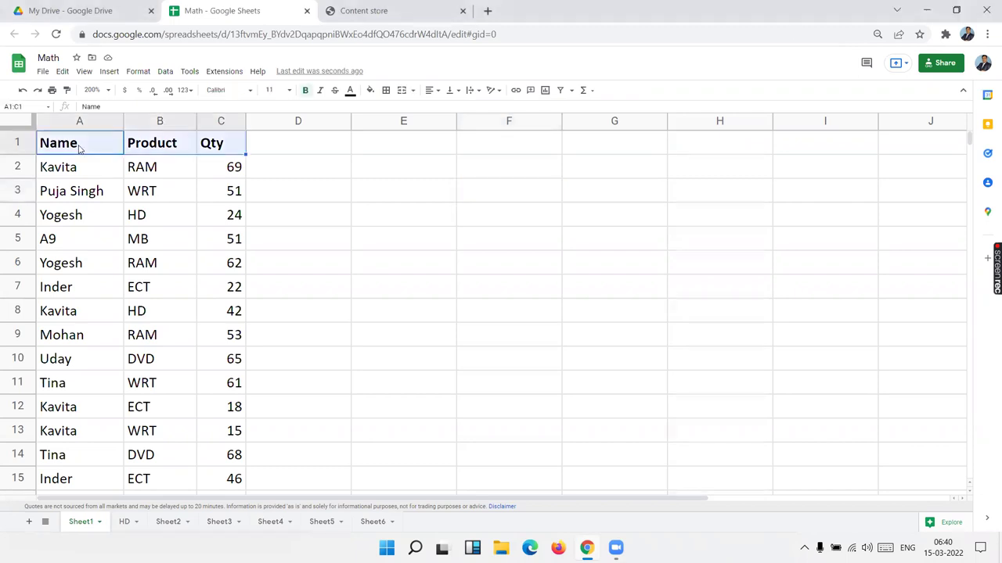
key("ctrl+shift+Down")
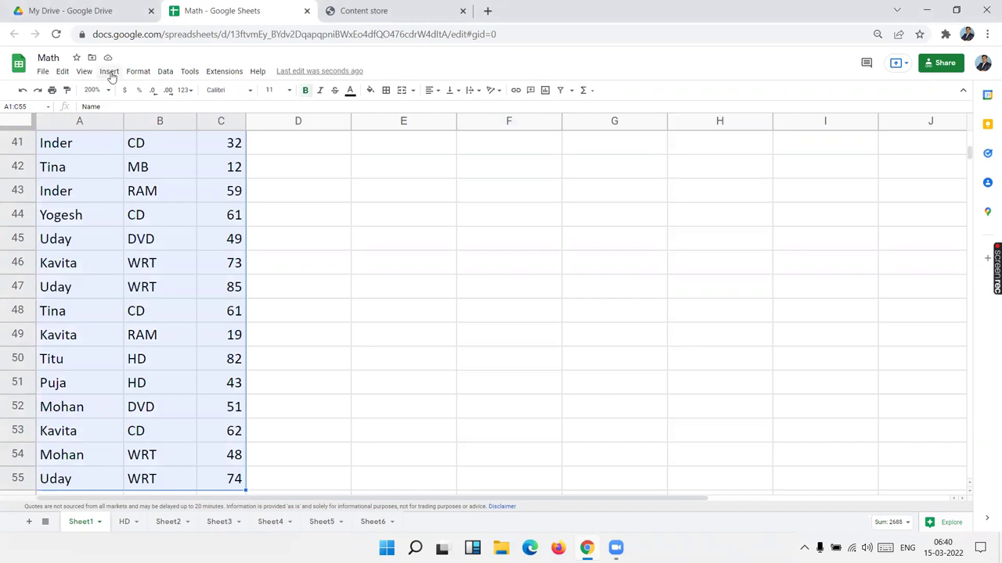
left_click(110, 73)
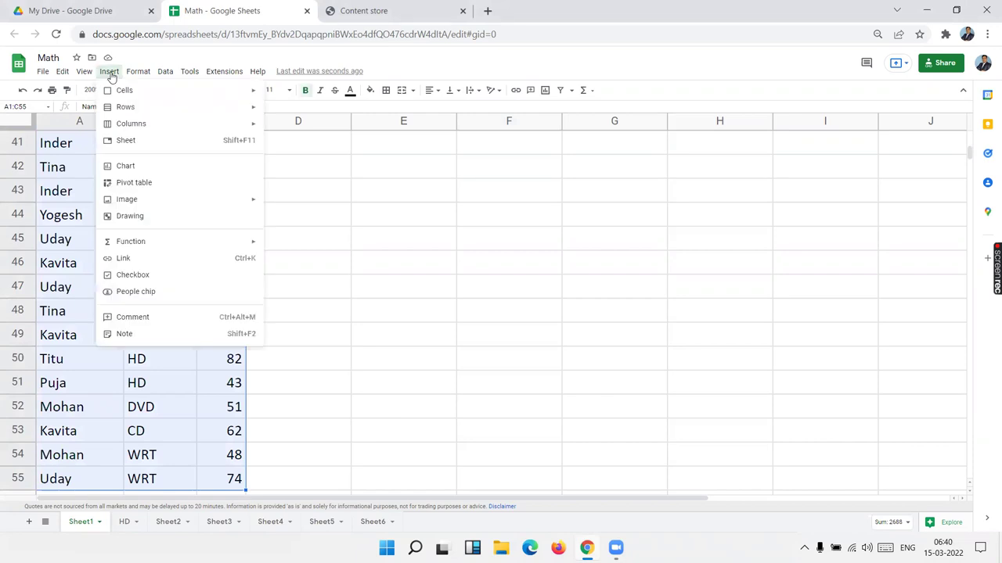
left_click(135, 184)
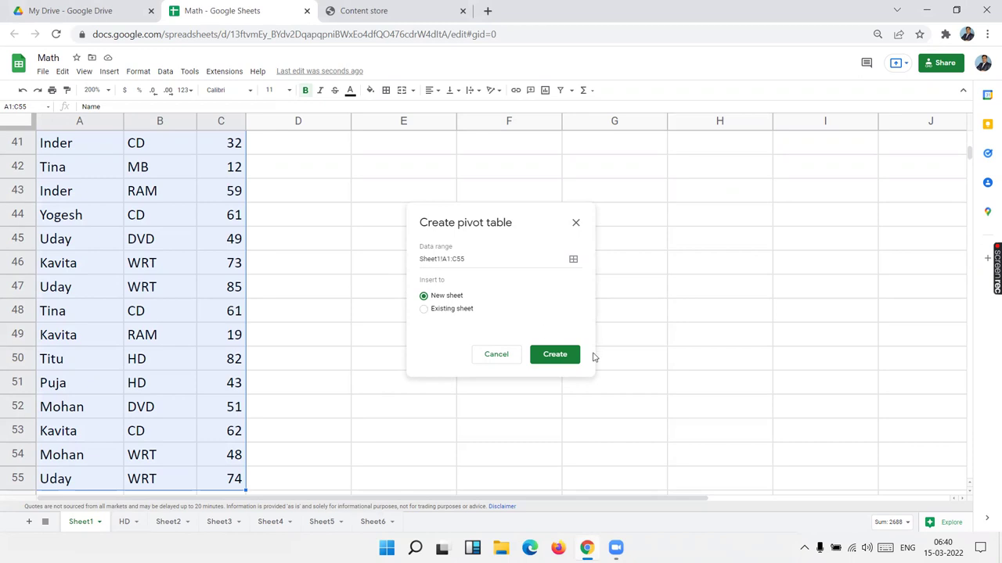
left_click(560, 361)
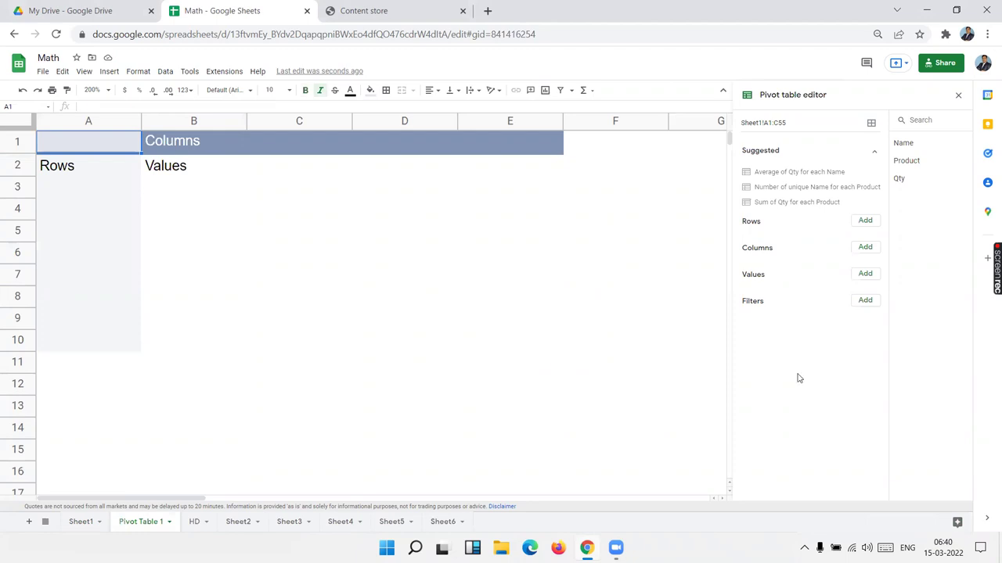
Step: Set Name as pivot rows, Product as columns, and SUM of Qty as values
left_click(100, 170)
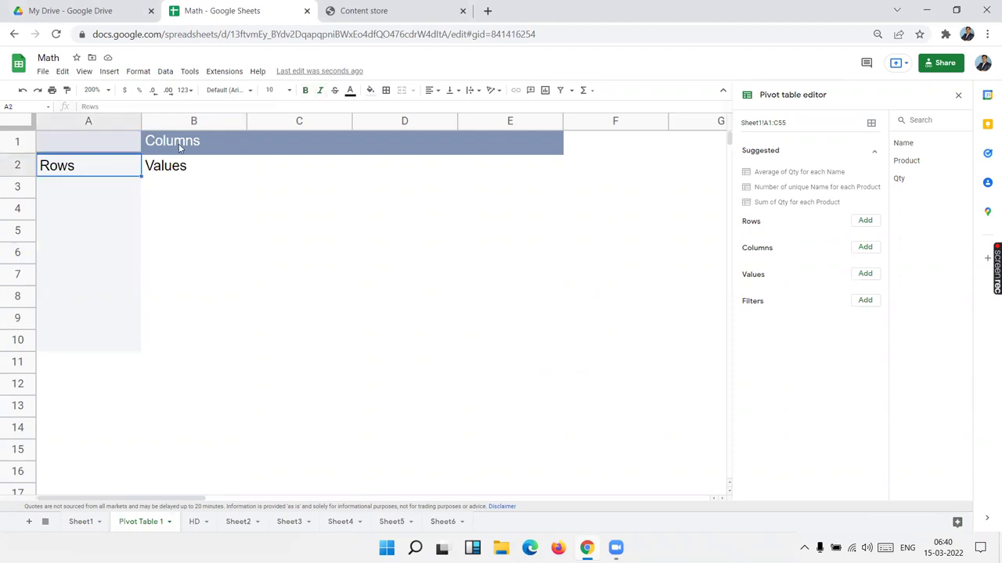
mouse_move(903, 144)
left_mouse_down()
mouse_move(98, 153)
mouse_move(69, 171)
mouse_move(758, 220)
left_mouse_up()
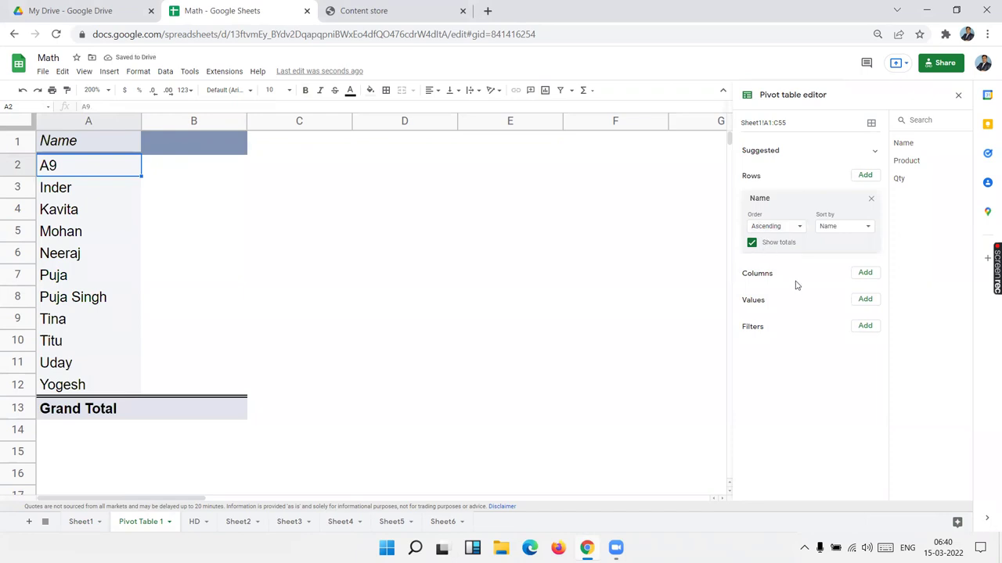
left_click(865, 273)
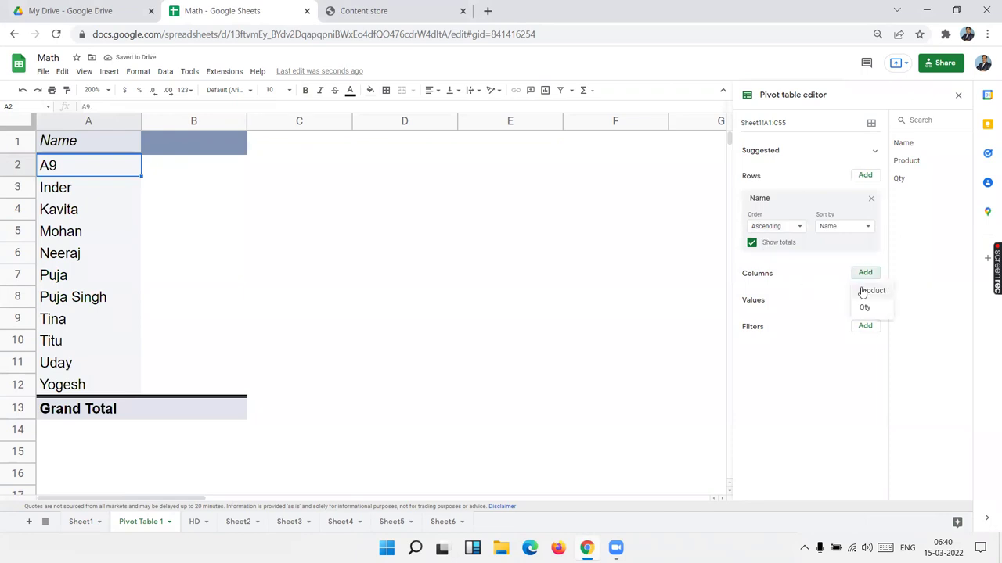
left_click(870, 290)
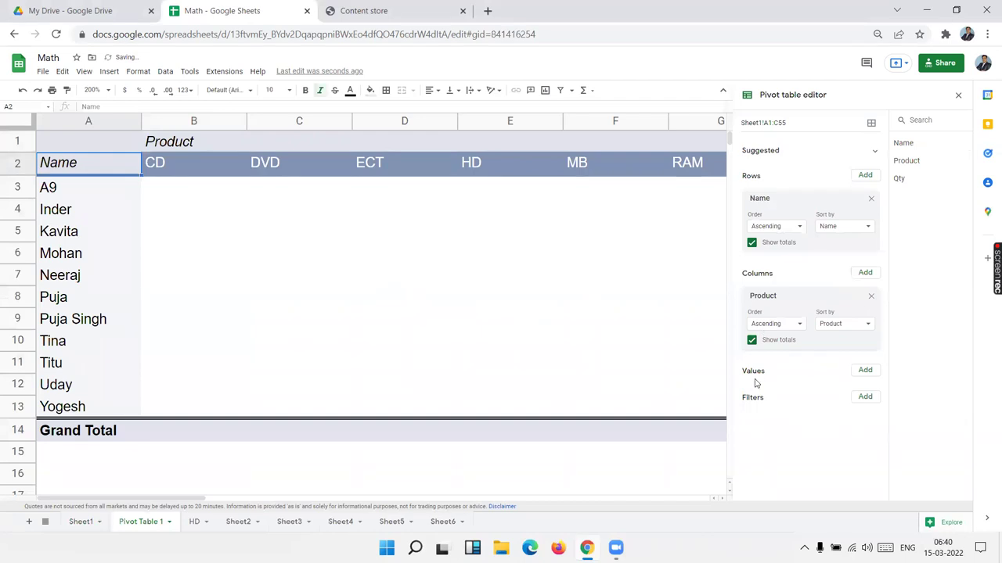
left_click(865, 370)
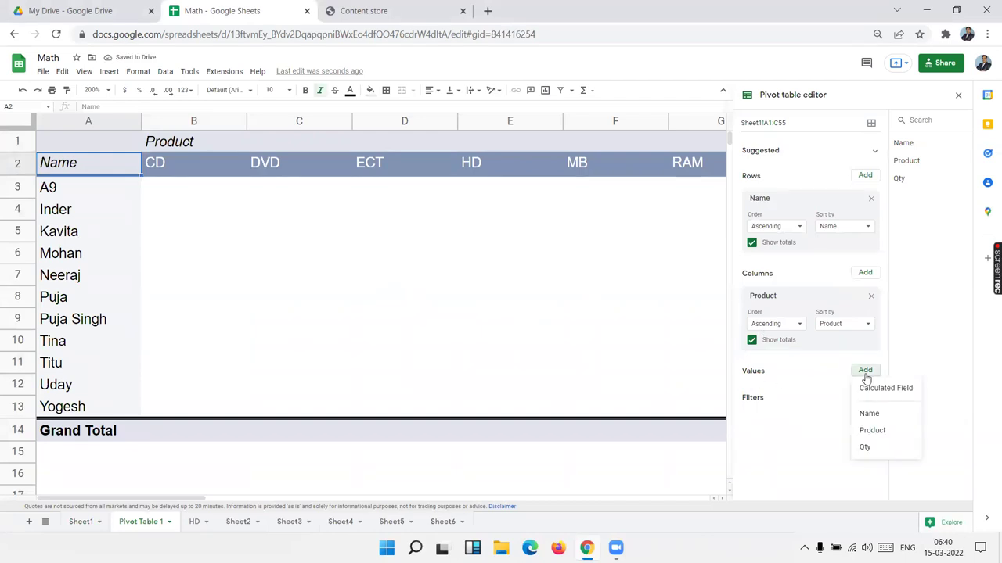
left_click(869, 448)
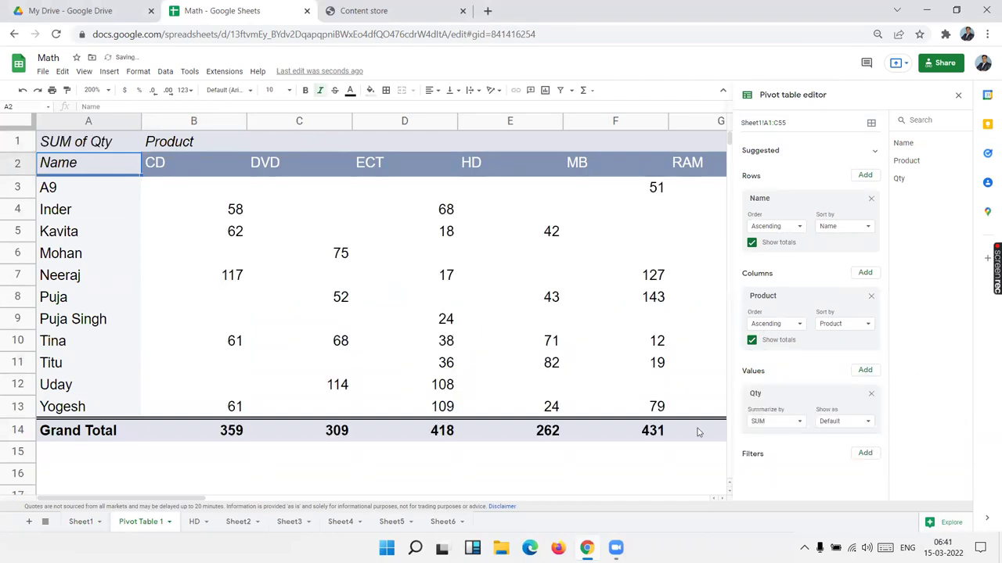
left_click(218, 207)
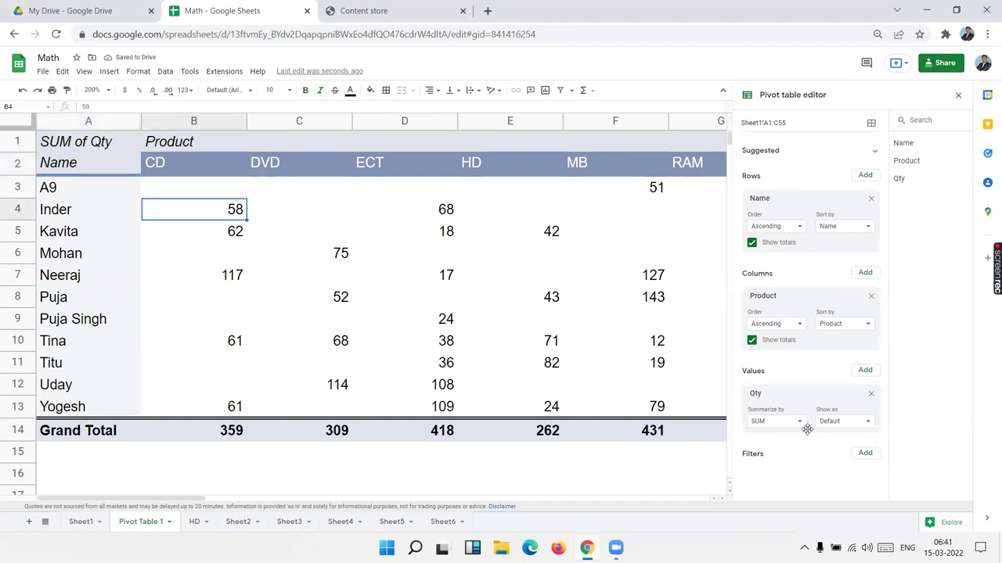
left_click(796, 423)
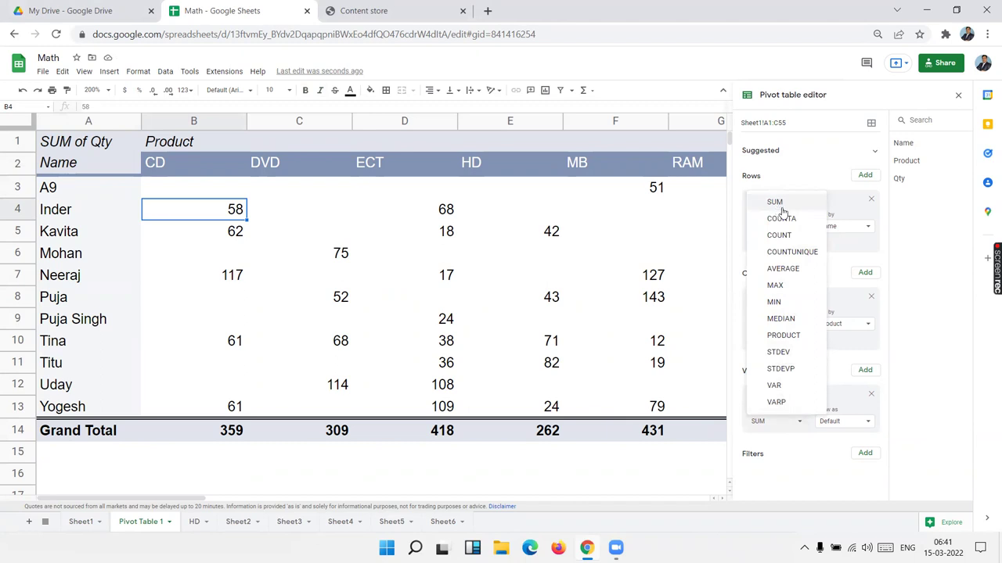
left_click(577, 321)
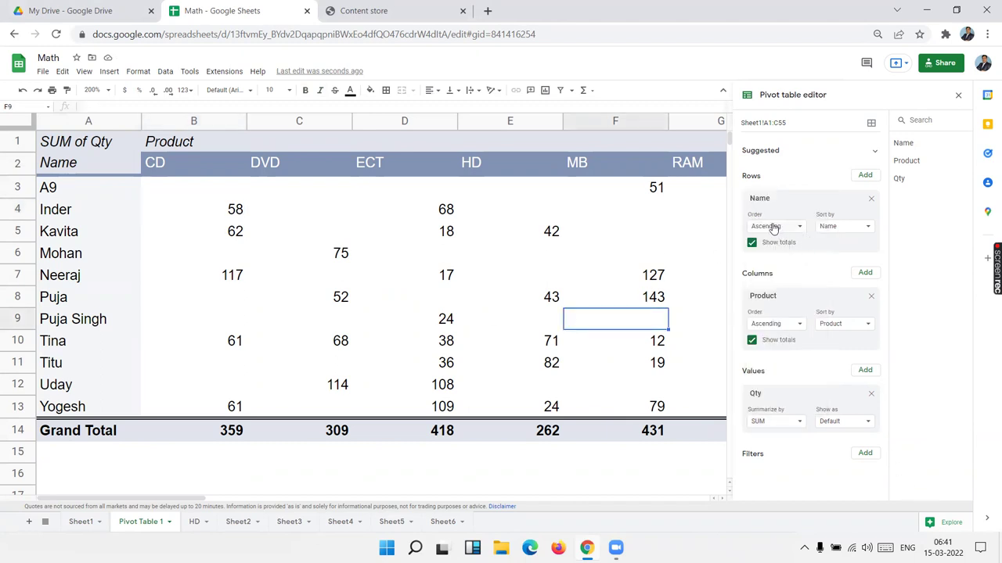
left_click(874, 152)
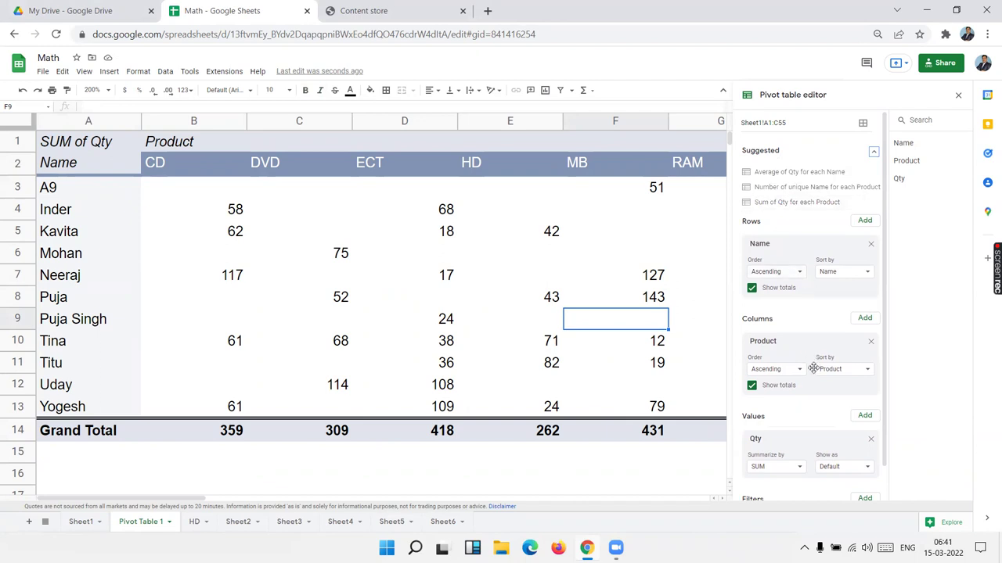
scroll(814, 376, "down", 1)
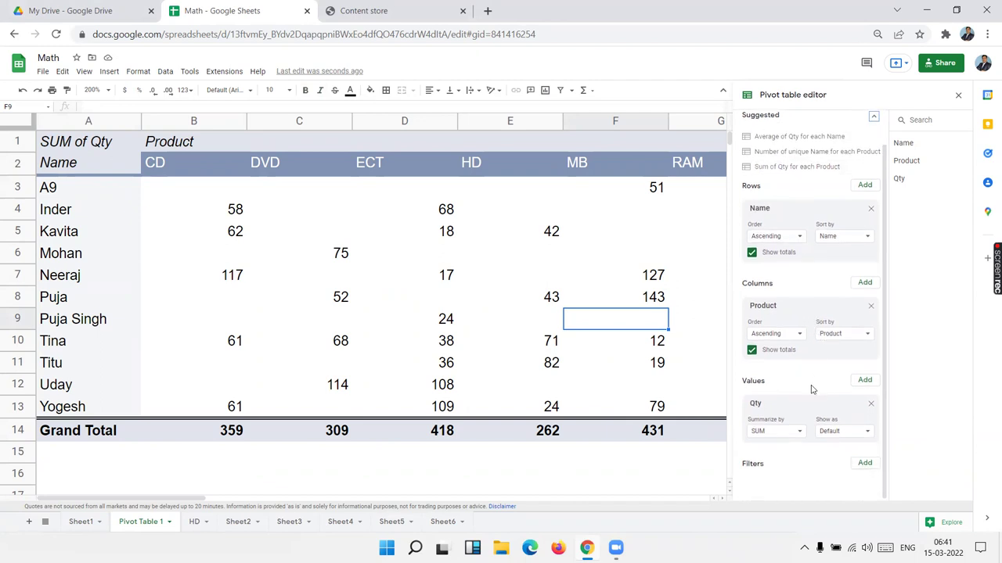
left_click(510, 254)
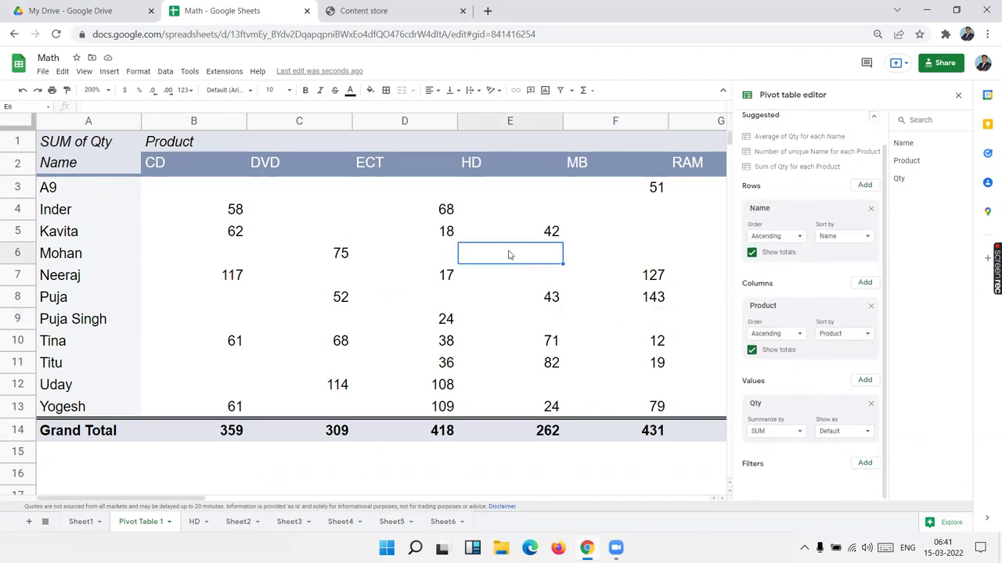
left_click(958, 94)
left_click(321, 171)
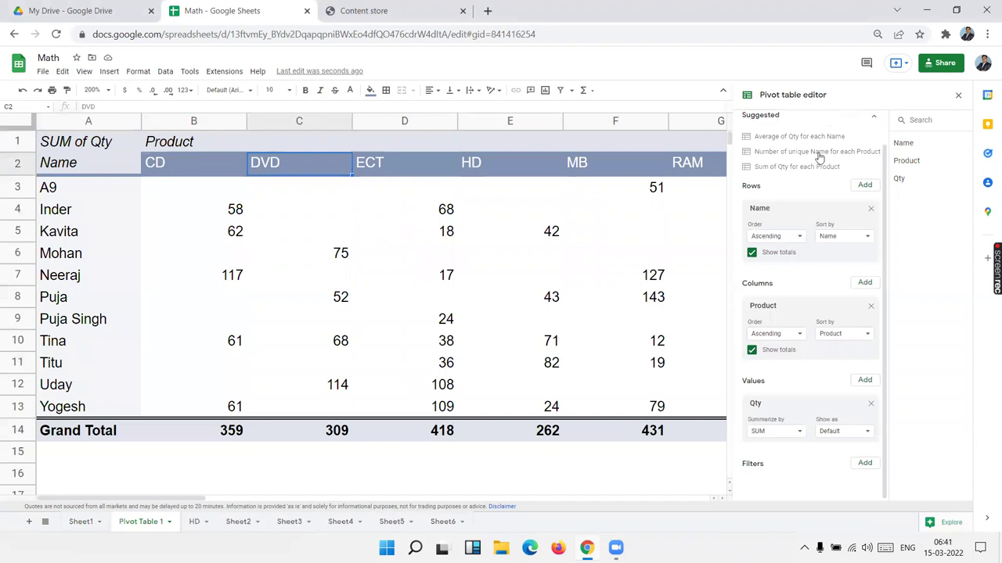
mouse_move(987, 233)
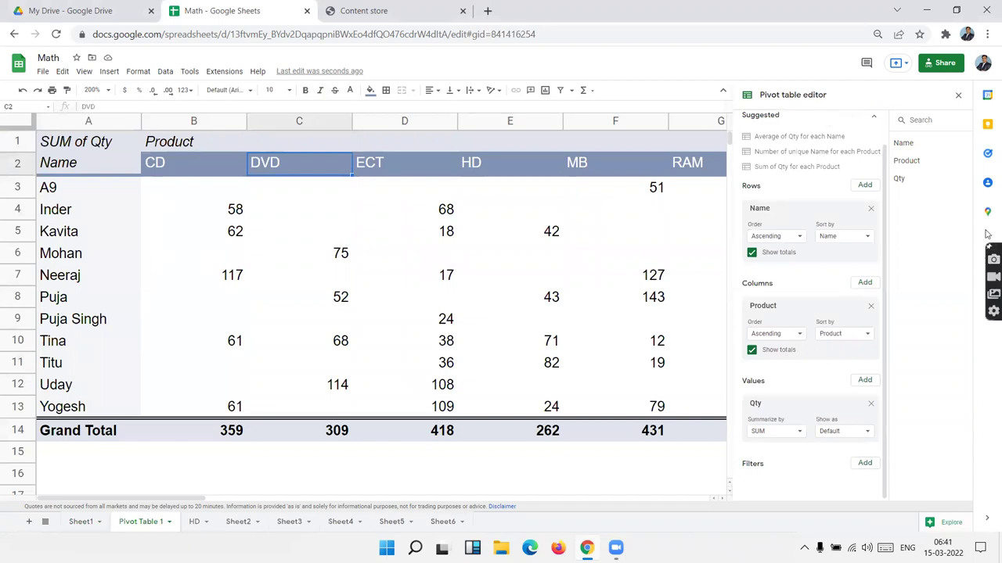
Step: Close the pivot editor and replace the SUM of Qty header in A1 with 'Total Sales'
left_click(958, 95)
left_click(112, 150)
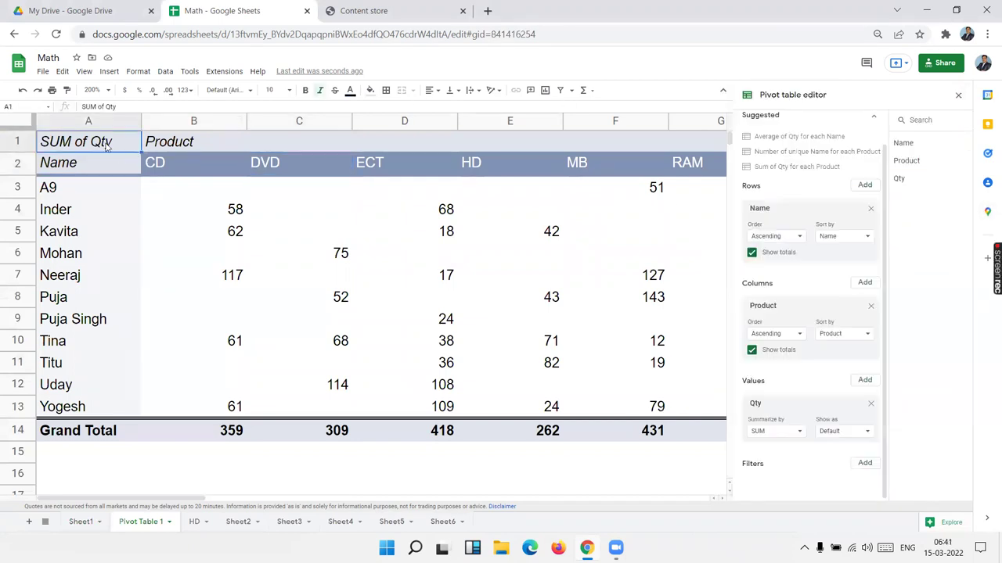
left_click(94, 196)
left_click(101, 149)
left_click(89, 161)
left_click(169, 149)
left_click(94, 149)
type("Total Sales")
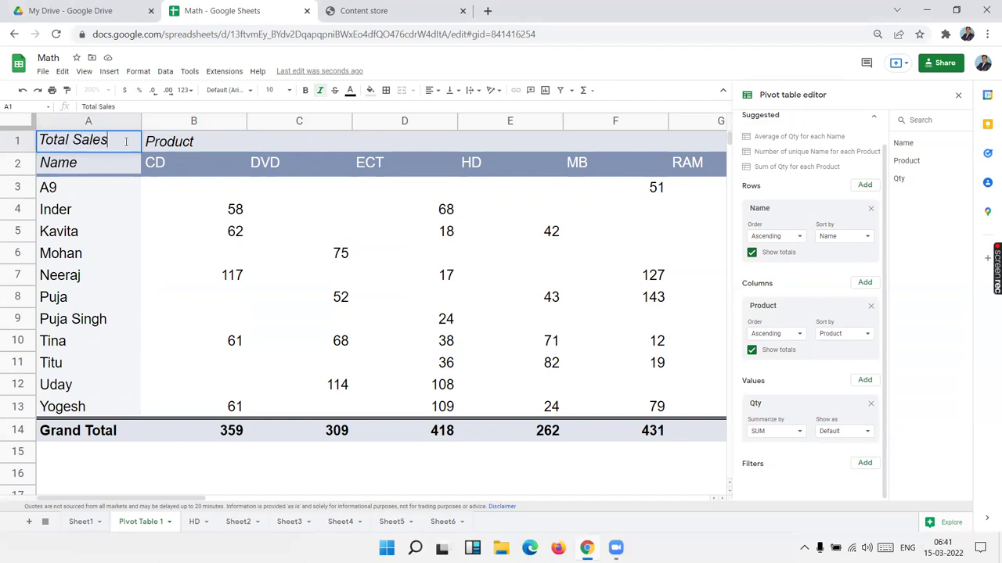
key("Return")
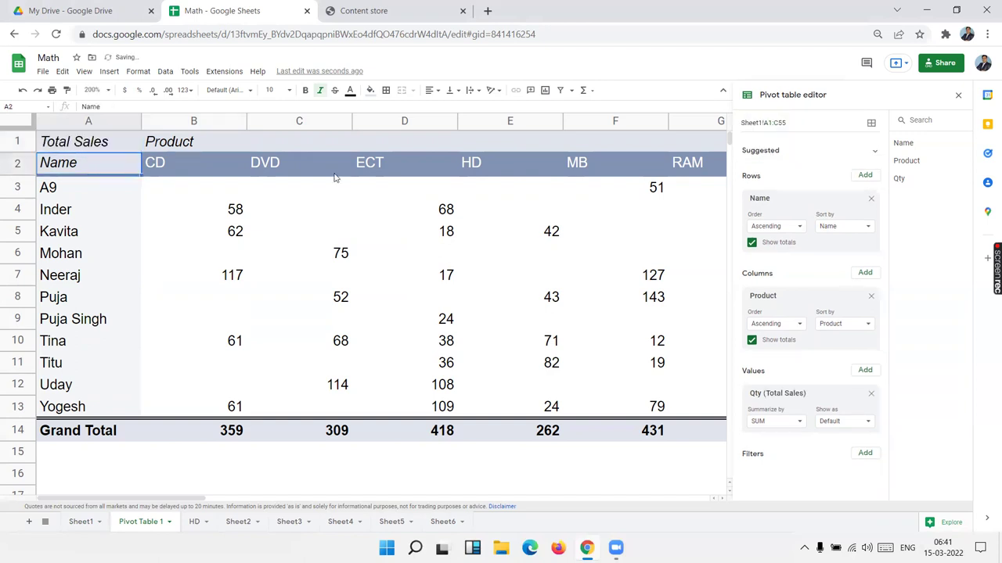
Step: Select the Total Sales and Name header cells of the pivot table
left_click(340, 182)
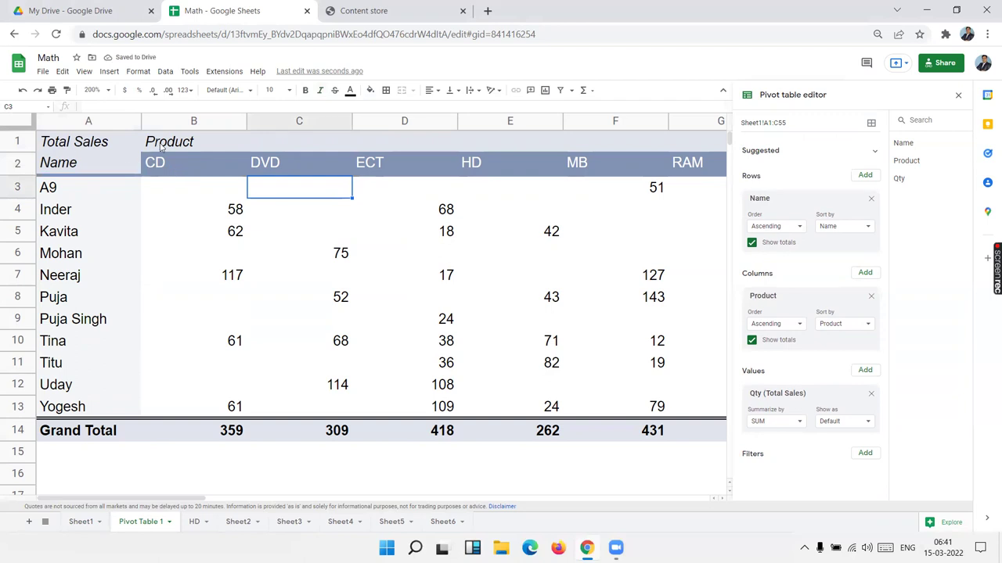
left_click_drag(94, 146, 89, 162)
left_click(88, 166)
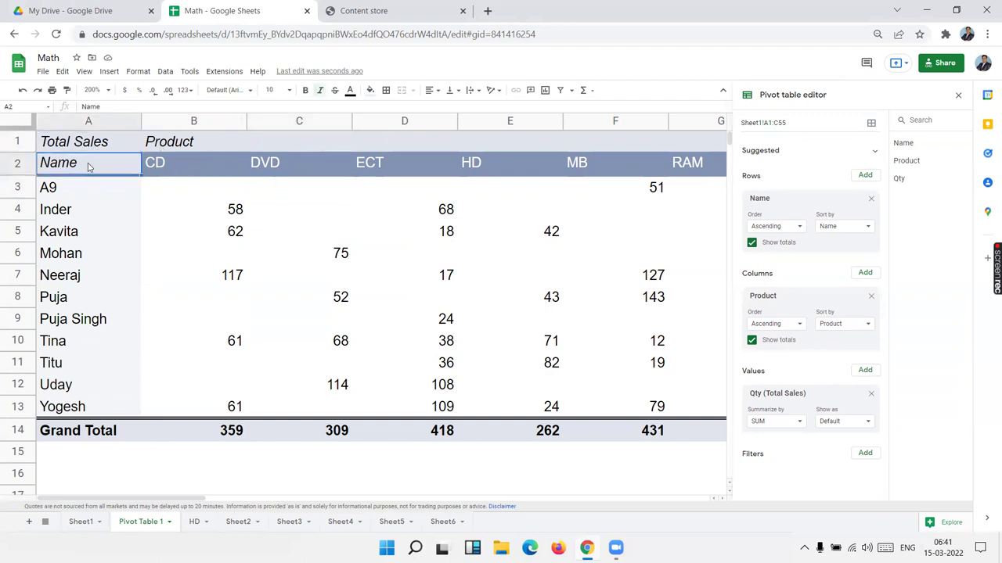
left_click(131, 74)
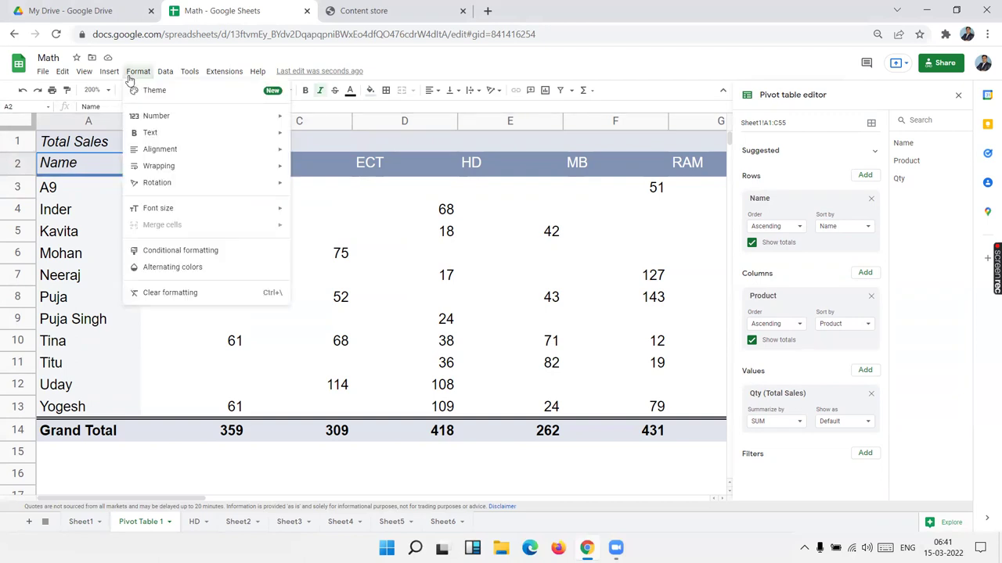
left_click(559, 302)
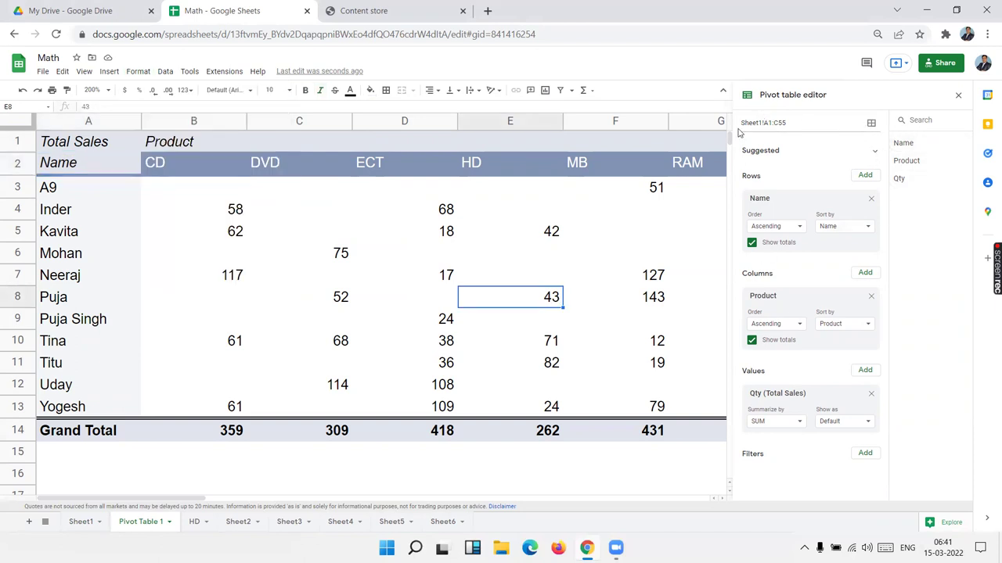
left_click(958, 95)
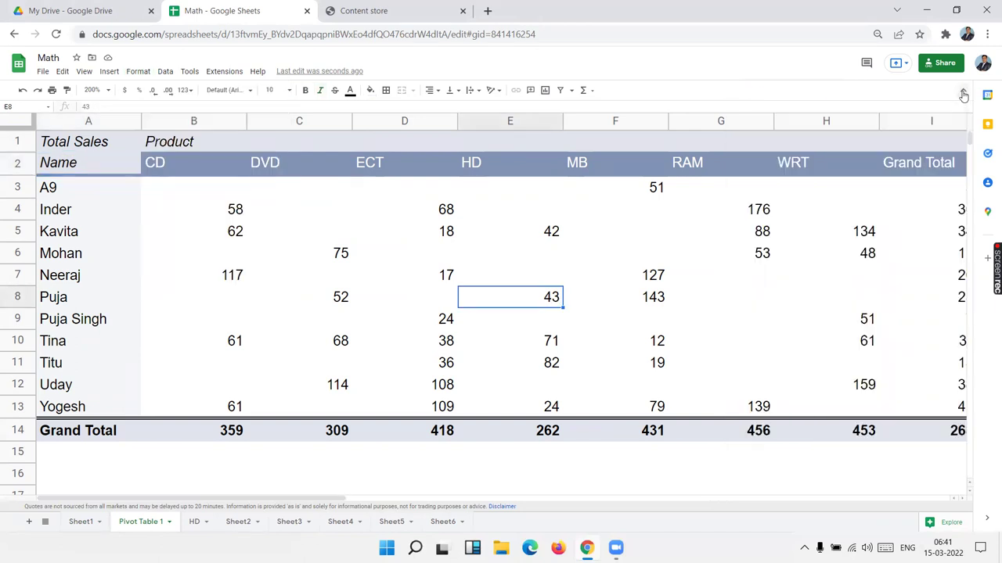
left_click(523, 190)
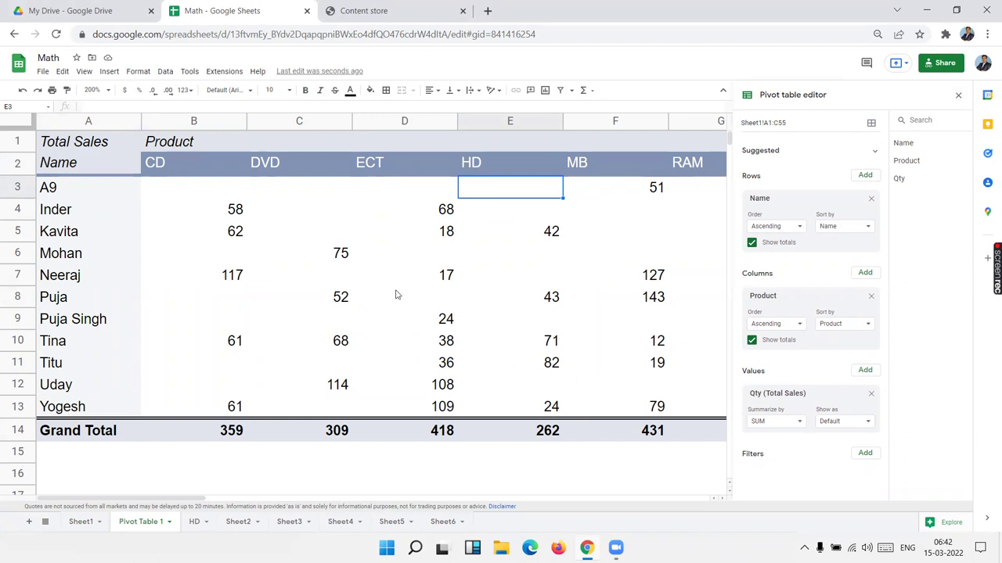
left_click(83, 164)
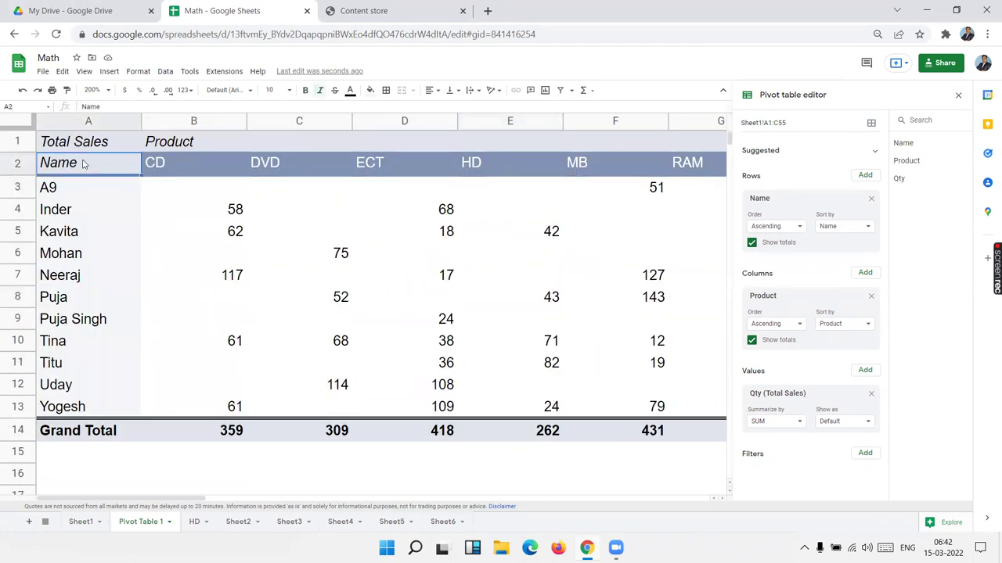
key("Up")
key("shift+Right")
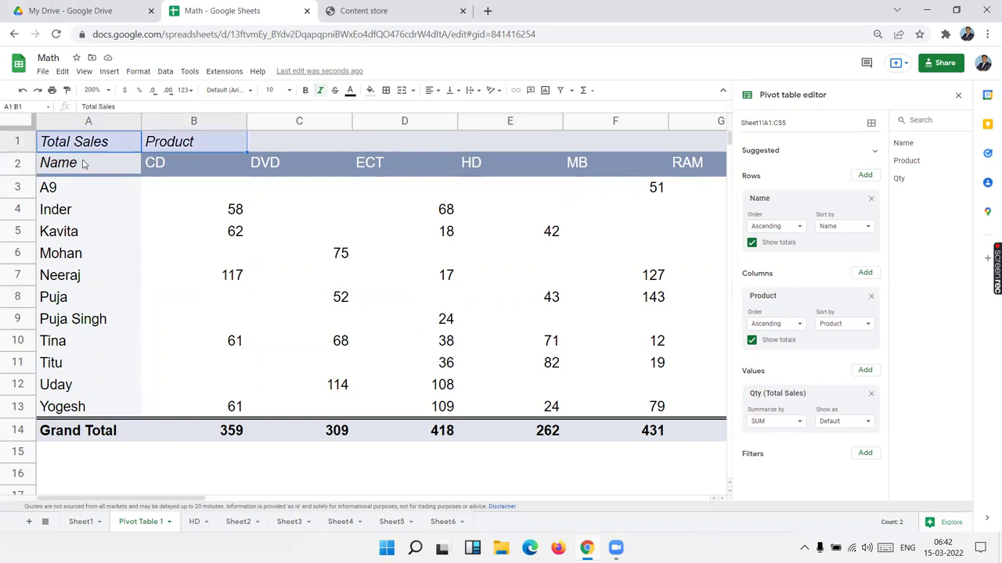
left_click(305, 273)
scroll(338, 443, "down", 3)
scroll(338, 443, "up", 3)
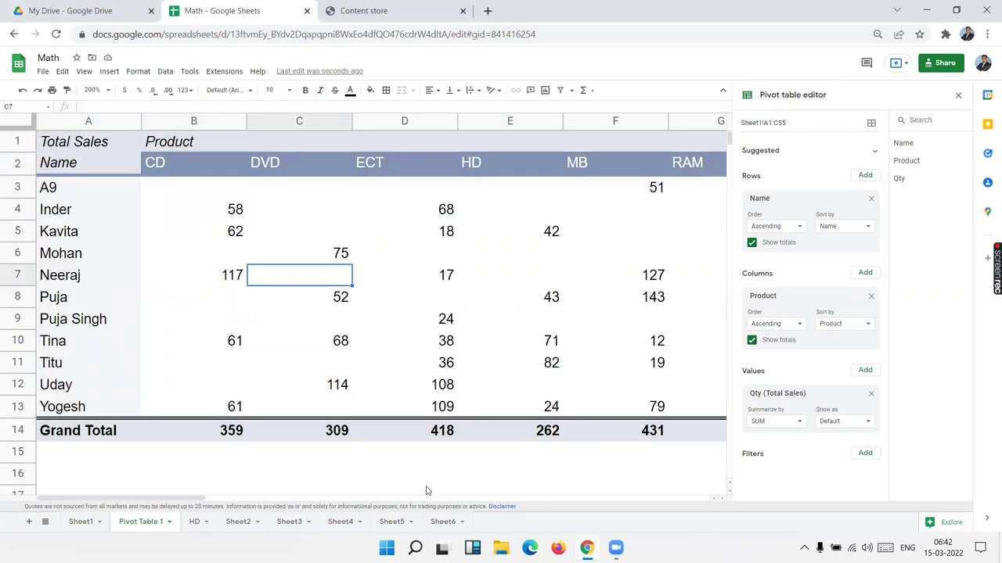
Step: Scroll right to check the Grand Total column and set the zoom to 100%
left_click(721, 502)
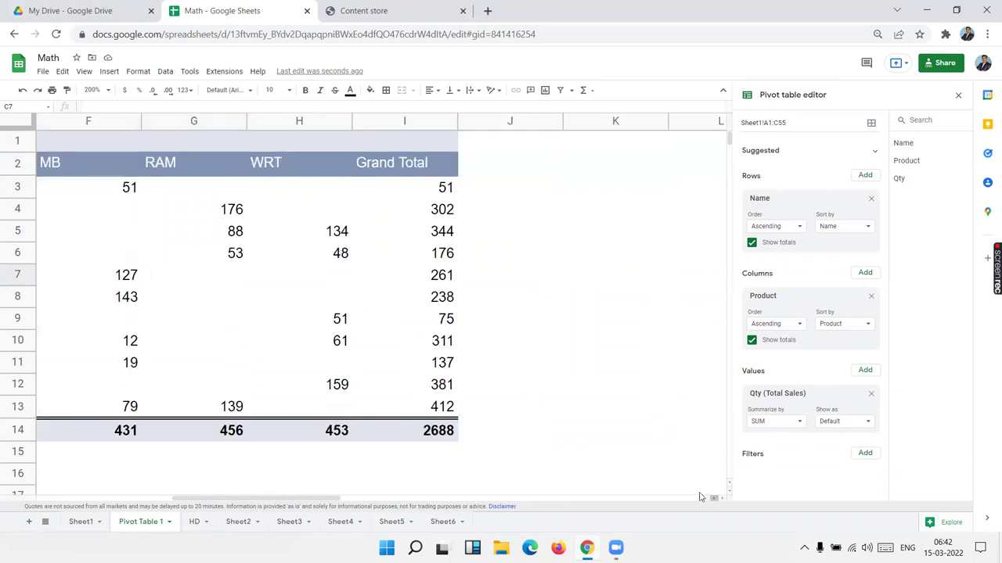
scroll(473, 374, "down", 3)
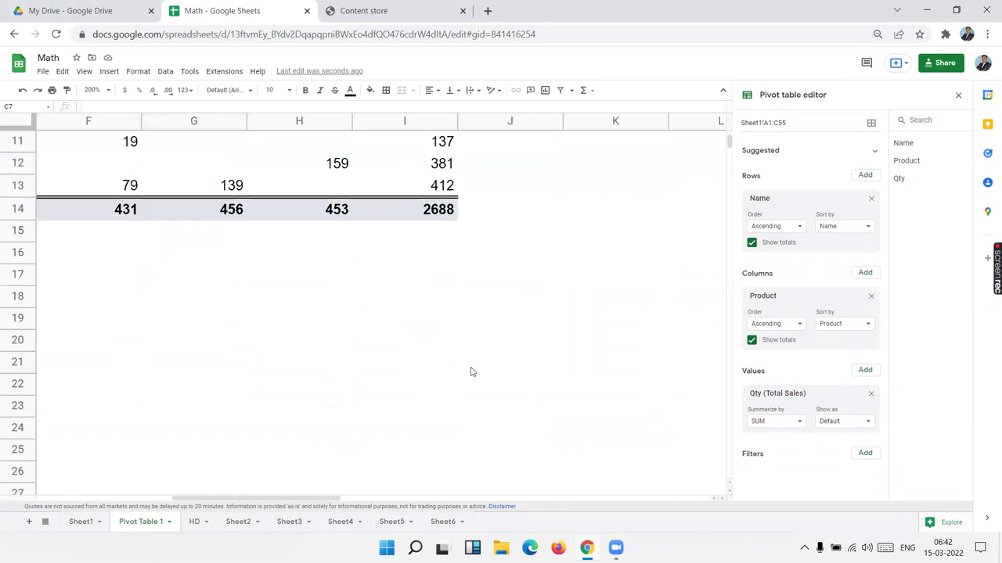
left_click(109, 93)
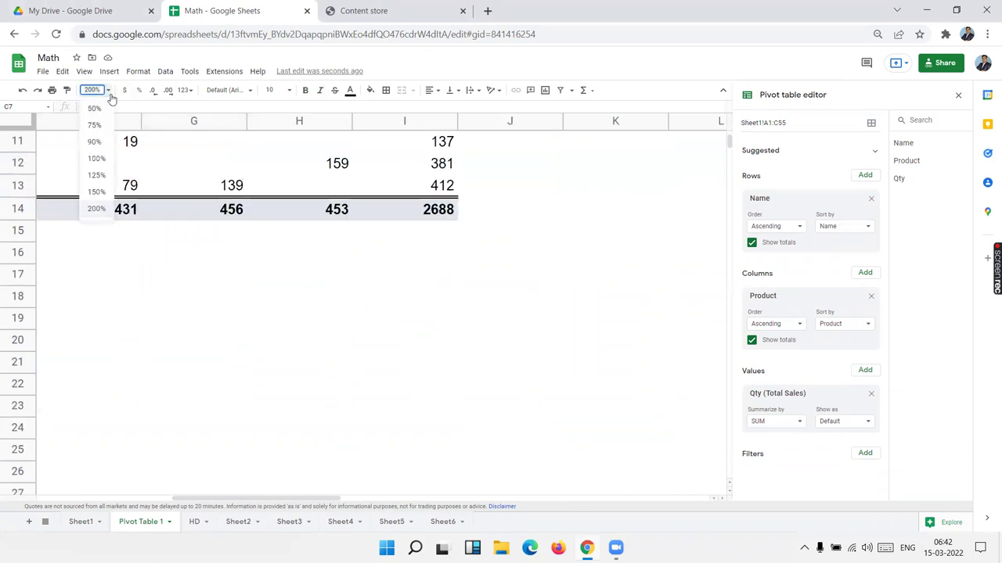
left_click(95, 158)
scroll(142, 214, "up", 3)
Step: Scroll back to column A, click cell C19, and open the Math spreadsheet's sharing settings
left_click(649, 499)
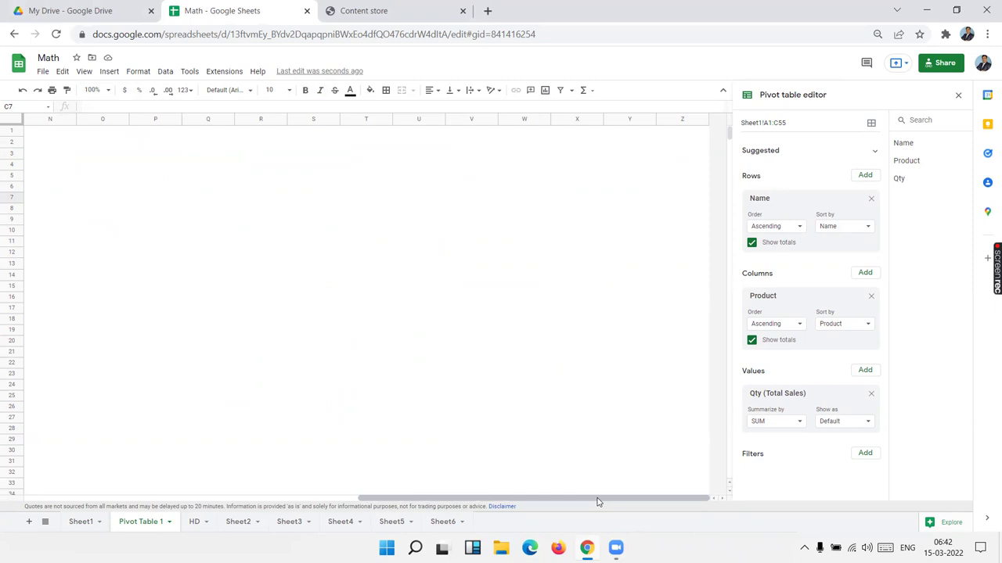
left_click_drag(599, 501, 86, 501)
left_click(170, 335)
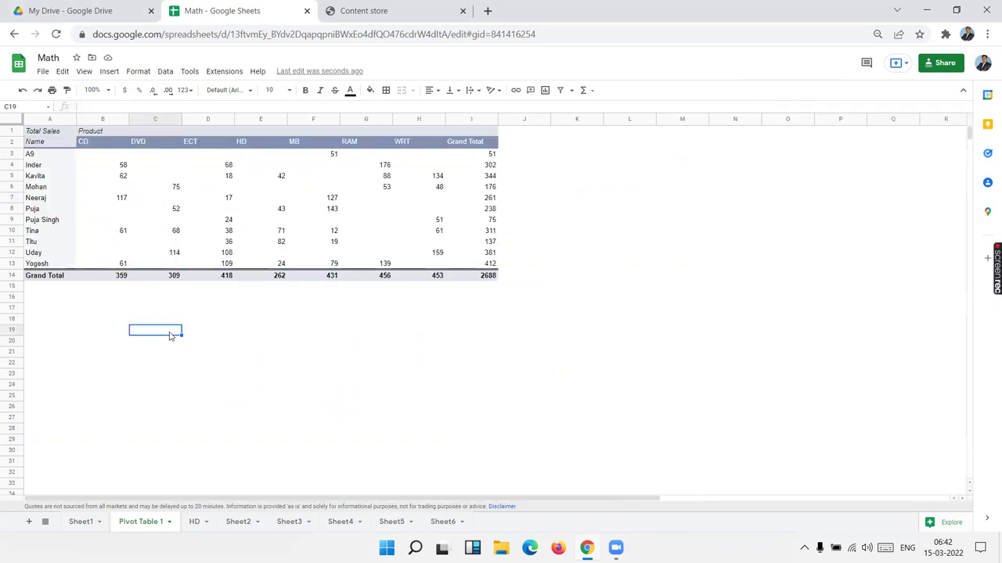
left_click(947, 67)
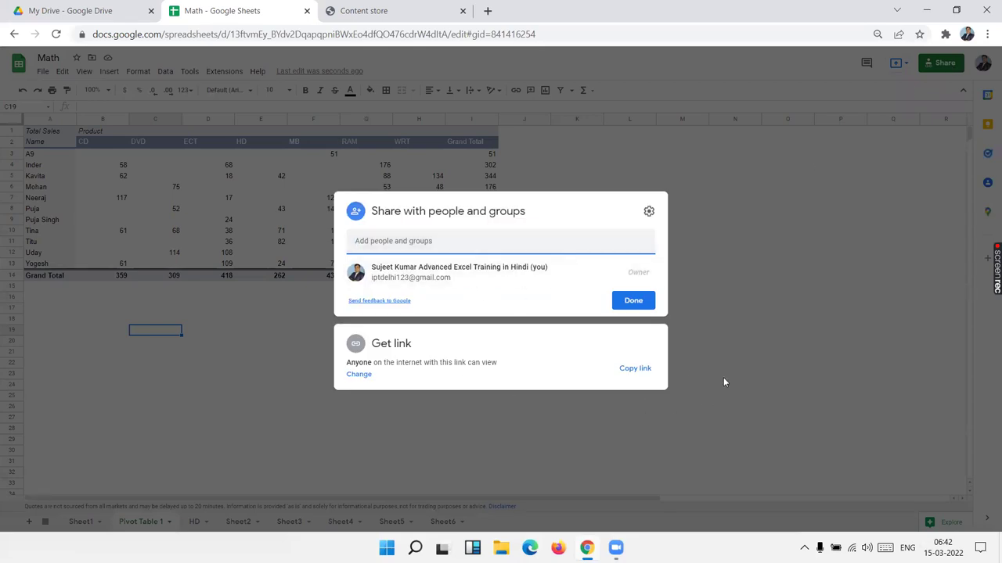
Step: Copy the anyone-with-the-link view link and close the Share dialog with Done
left_click(645, 373)
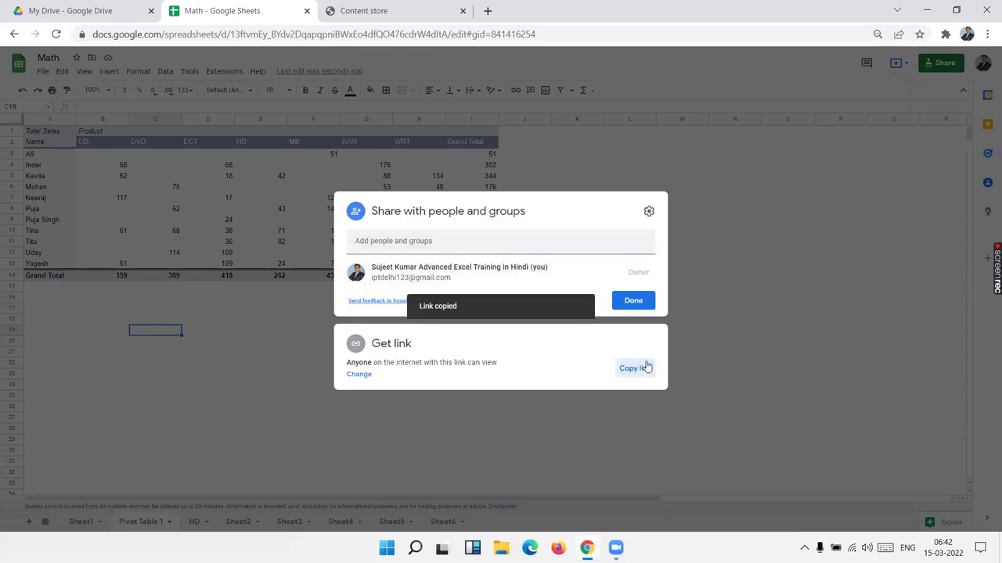
left_click(828, 290)
Step: Paste the copied link into a new tab to load the Math spreadsheet and view Pivot Table 1
left_click(487, 11)
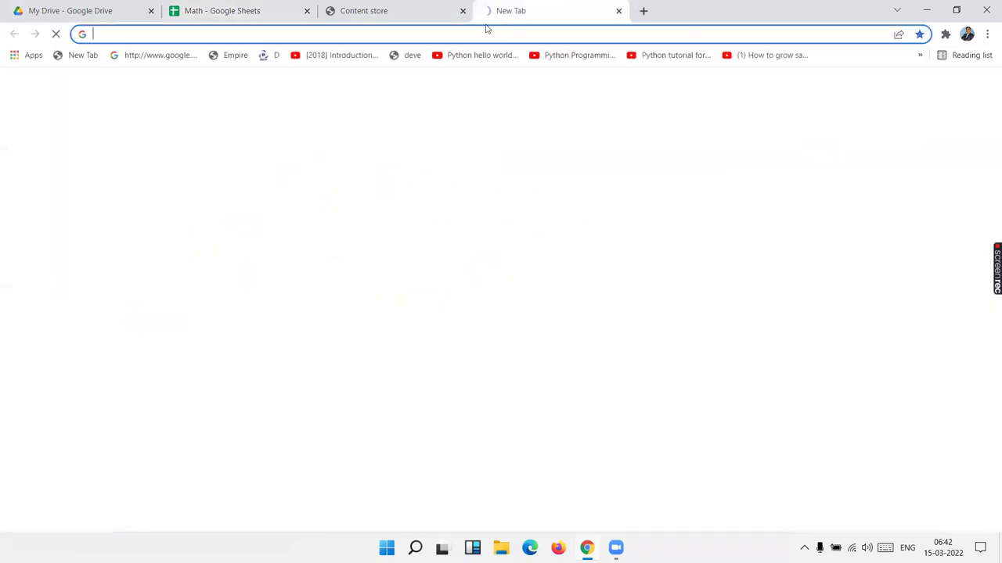
key("ctrl+v")
key("Return")
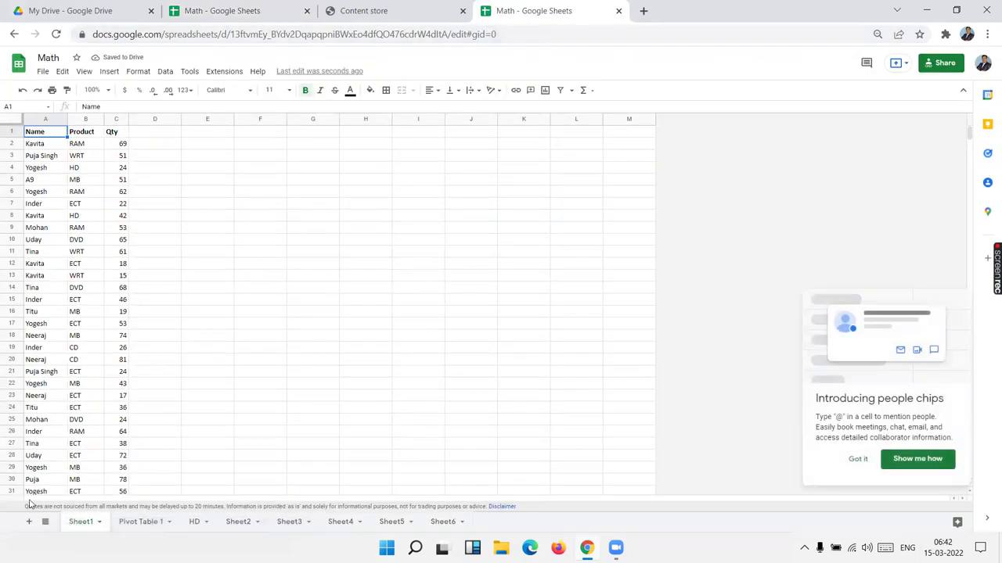
left_click(133, 531)
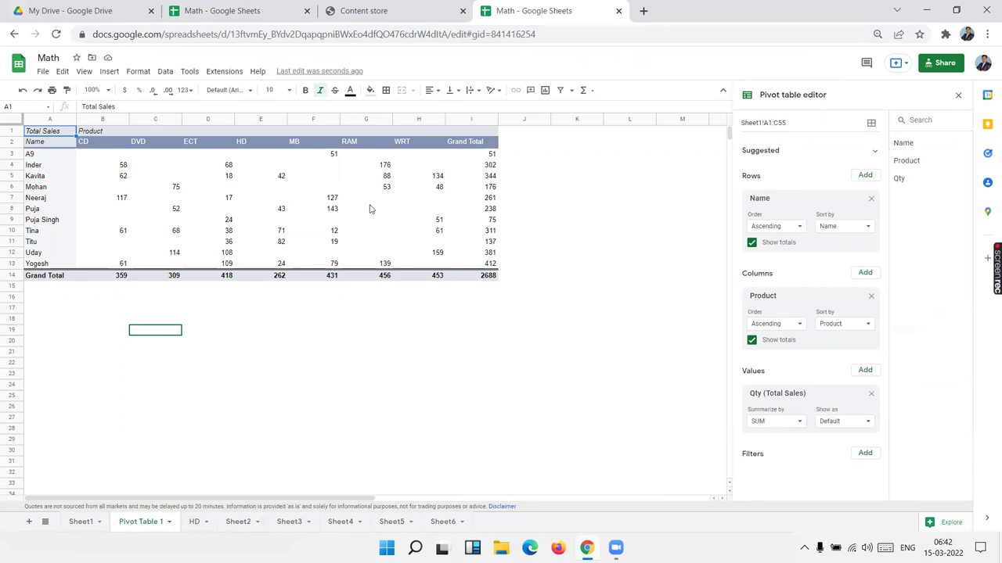
left_click(383, 11)
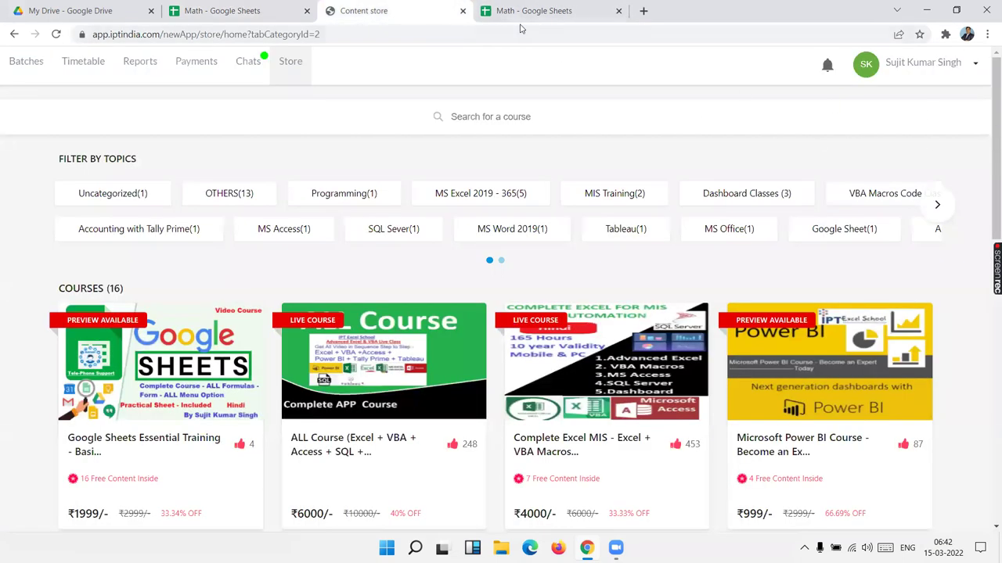
left_click(188, 9)
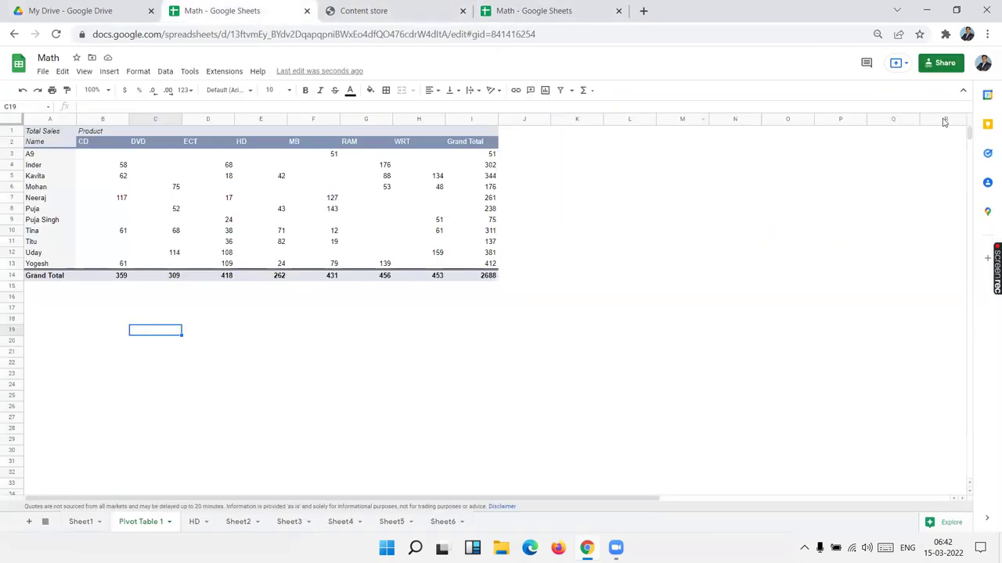
left_click(943, 64)
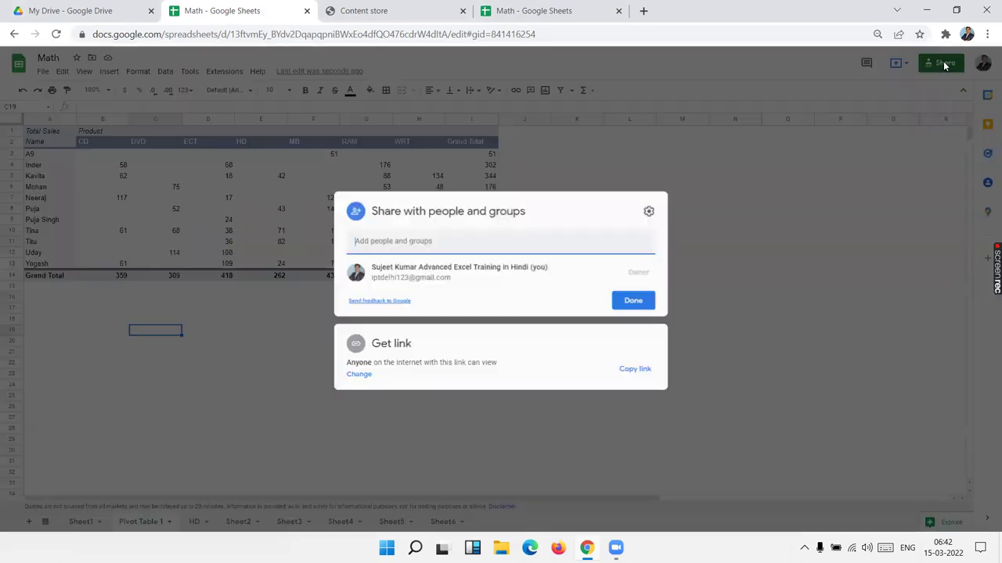
left_click(481, 240)
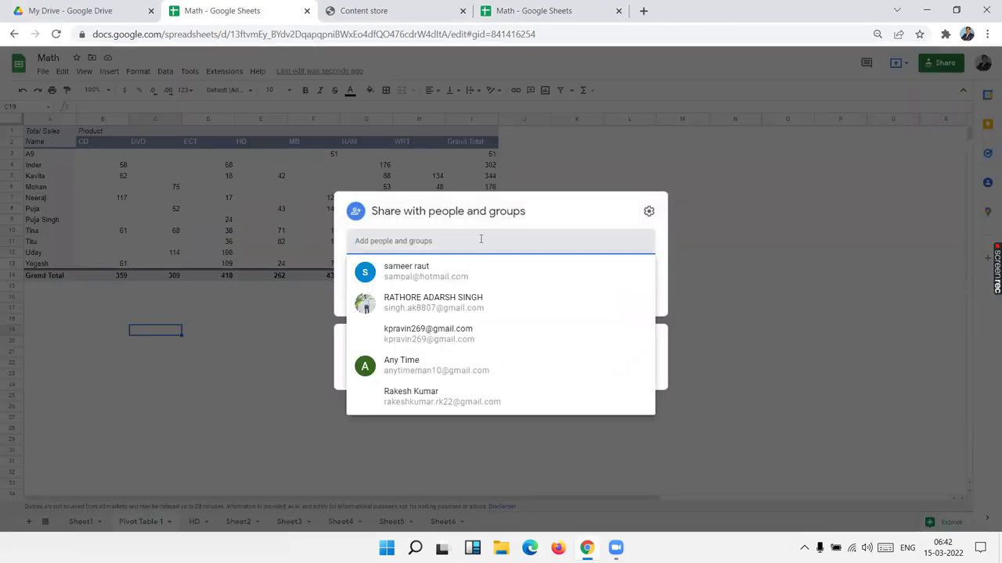
left_click(584, 140)
left_click(584, 139)
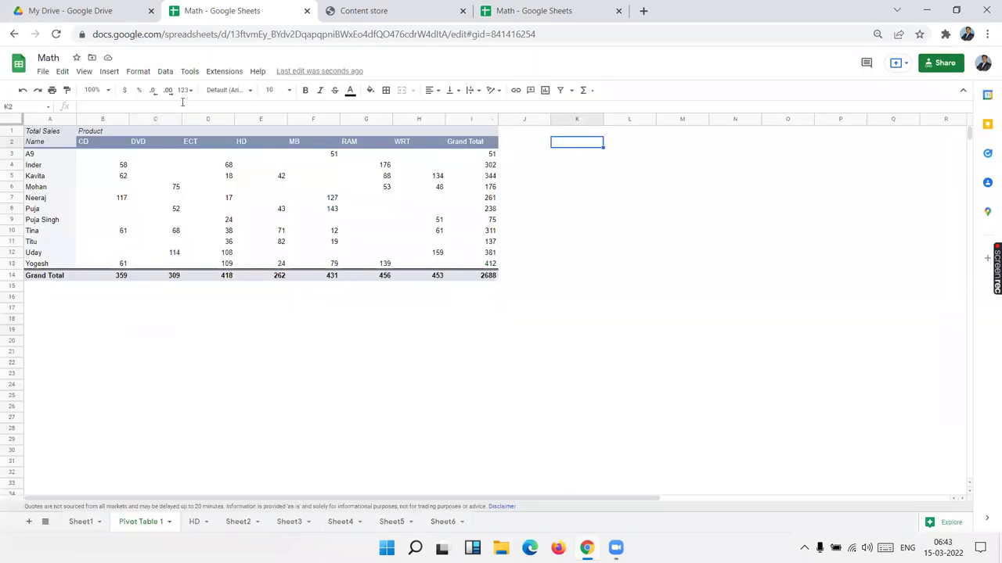
left_click(43, 71)
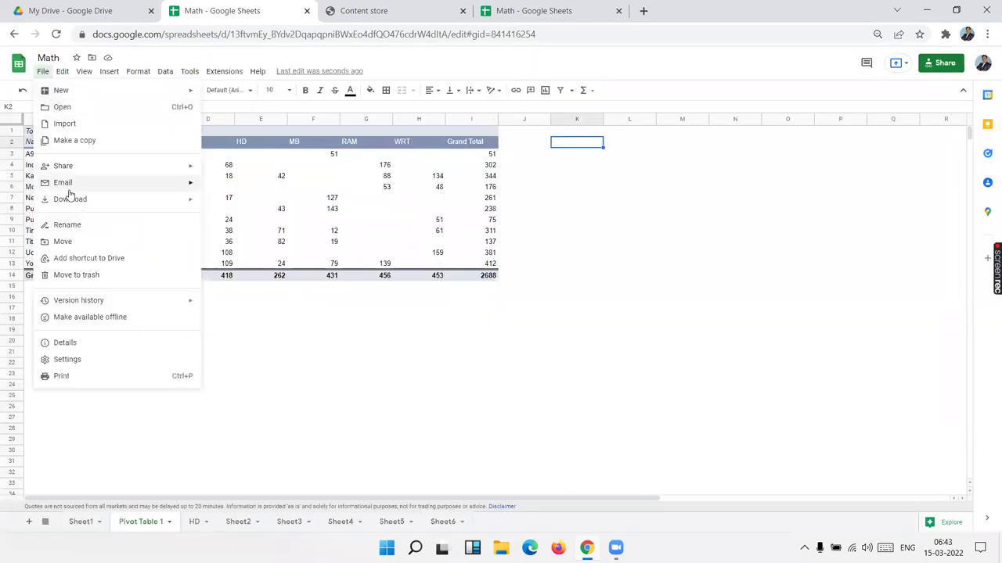
mouse_move(69, 200)
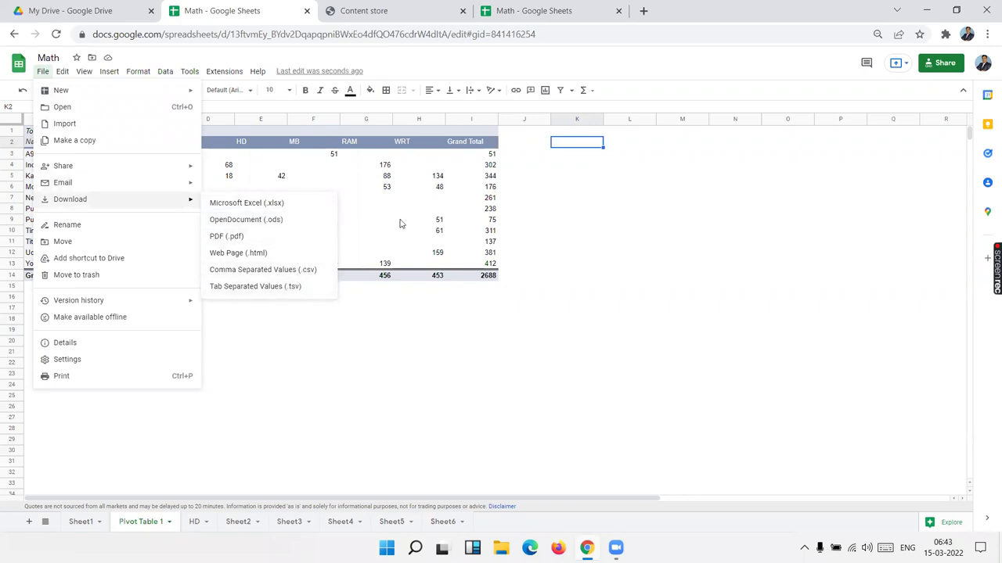
left_click(526, 245)
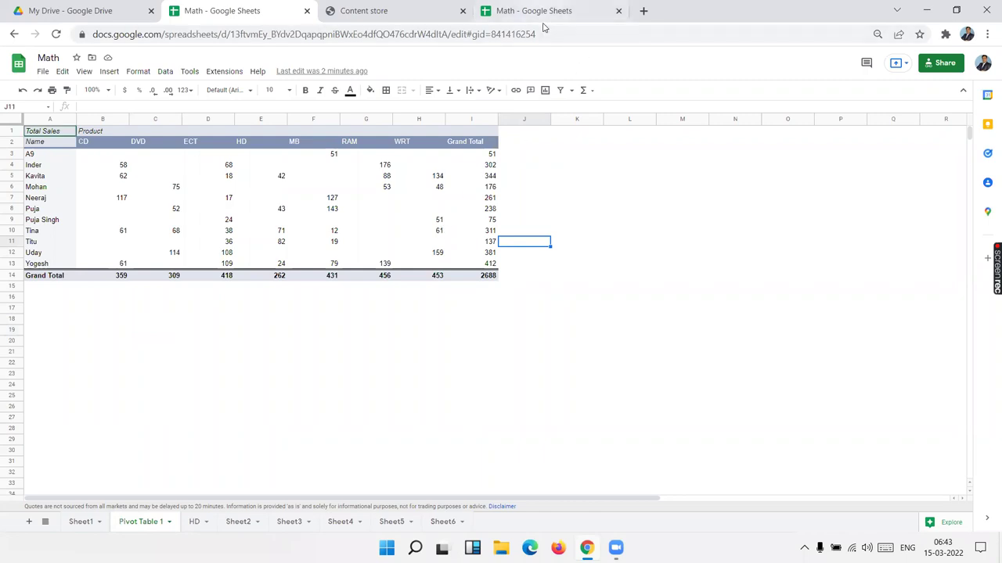
Step: In a new tab, go to app.iptindia.com using the address bar autocomplete
left_click(643, 12)
type("a")
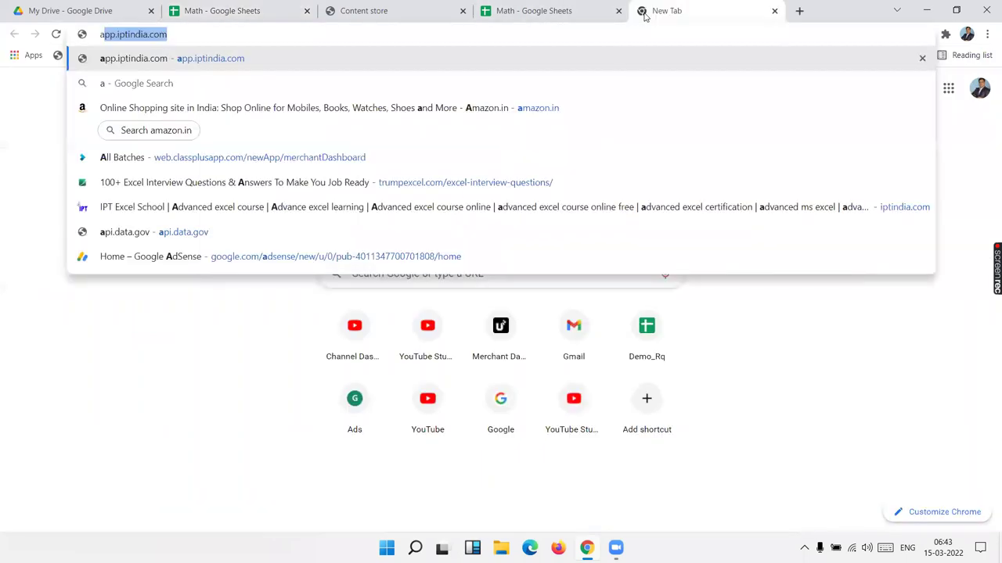
key("BackSpace")
key("BackSpace")
type("pl")
key("Return")
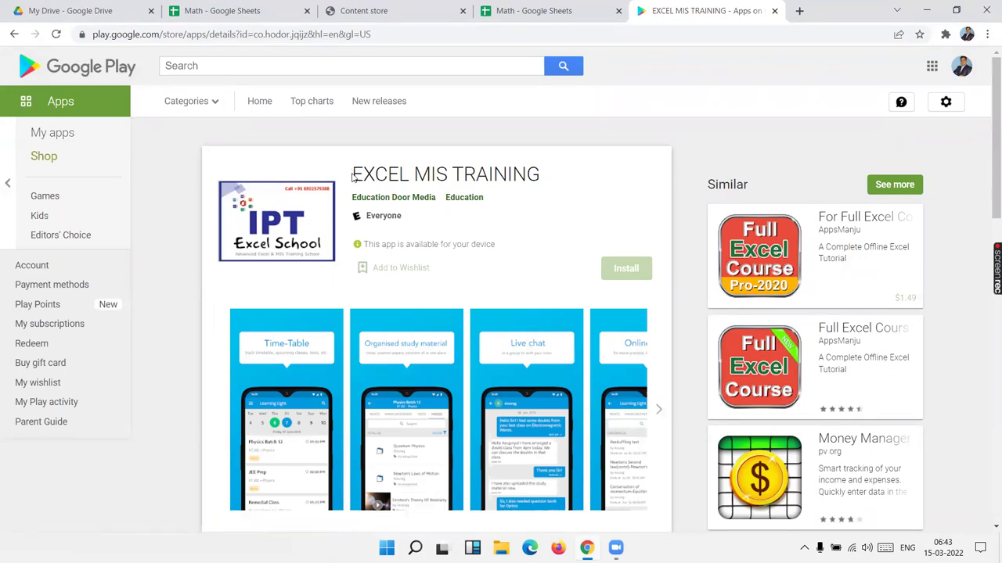
left_click(376, 35)
type("ap")
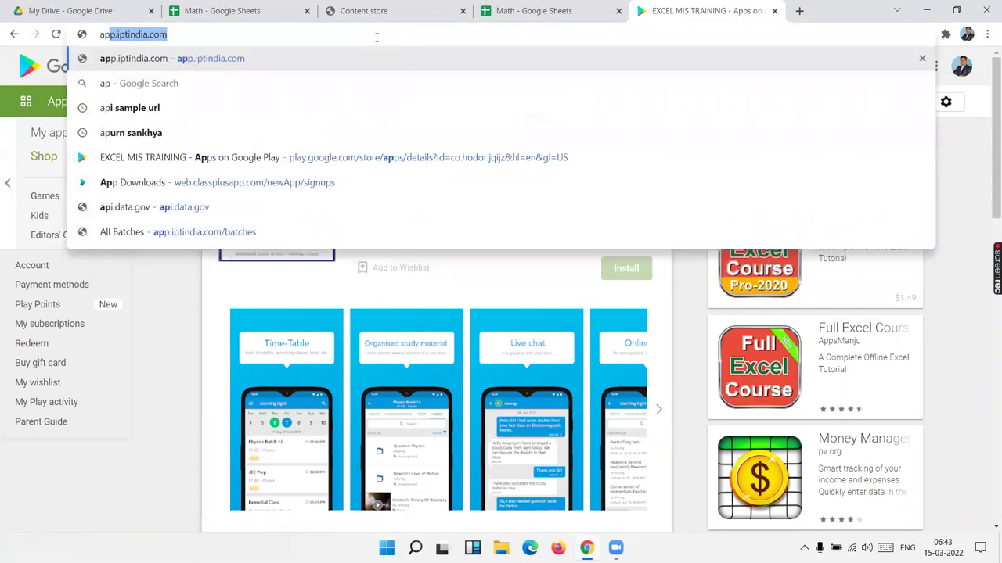
key("Right")
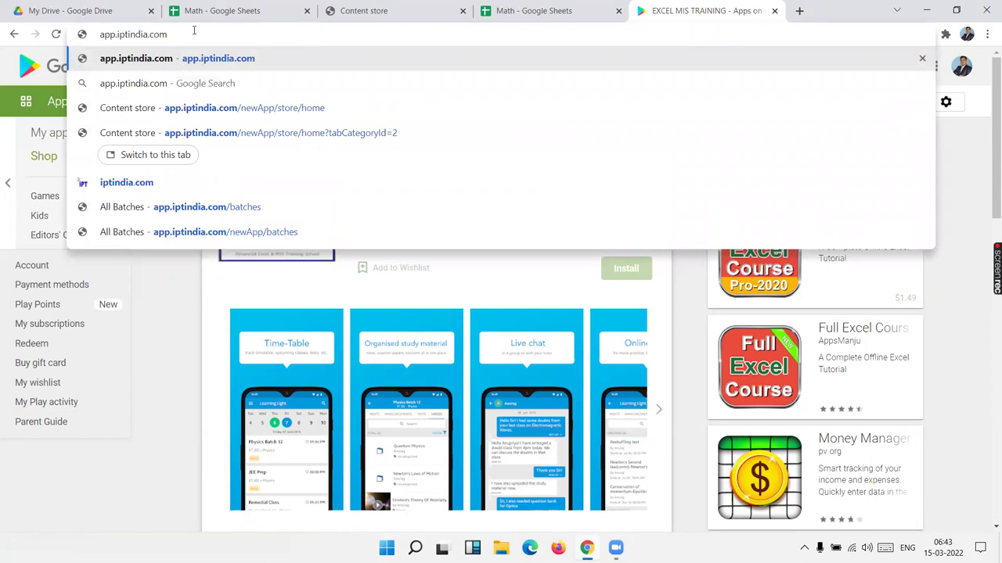
key("Return")
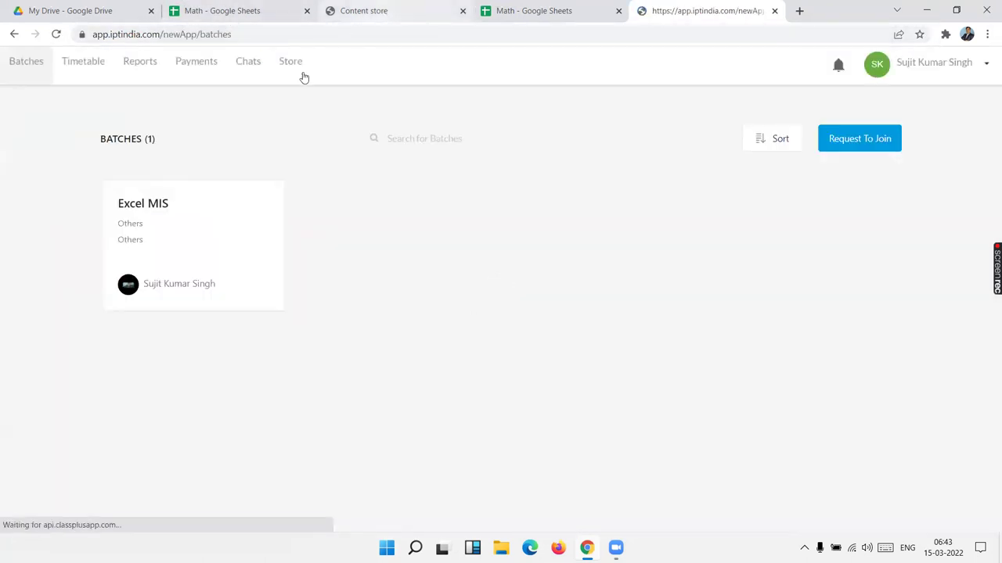
Step: From the Store, open the Google Sheets Essential Training course and show its Content list
left_click(285, 69)
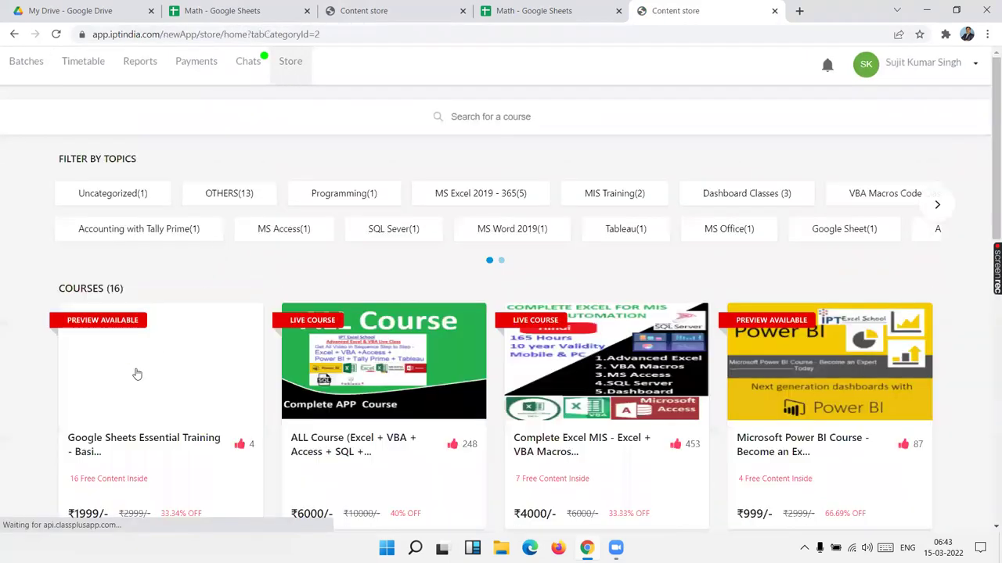
scroll(137, 374, "down", 2)
scroll(145, 362, "up", 3)
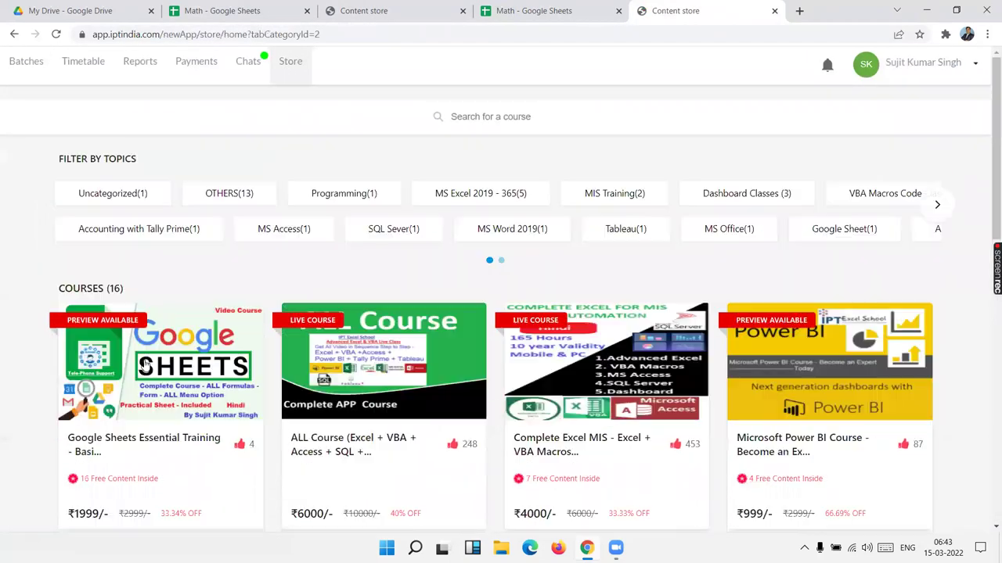
left_click(146, 366)
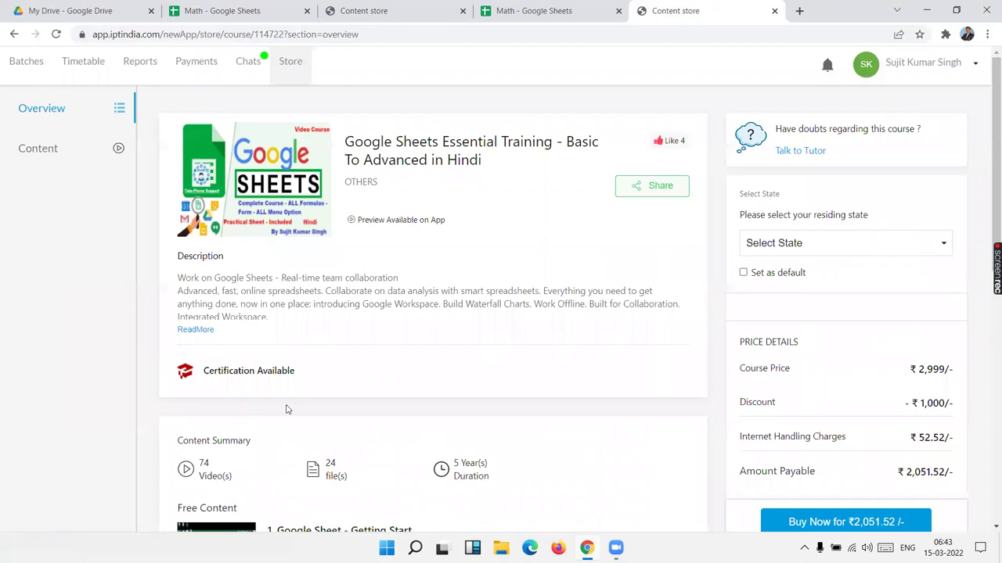
scroll(287, 407, "down", 3)
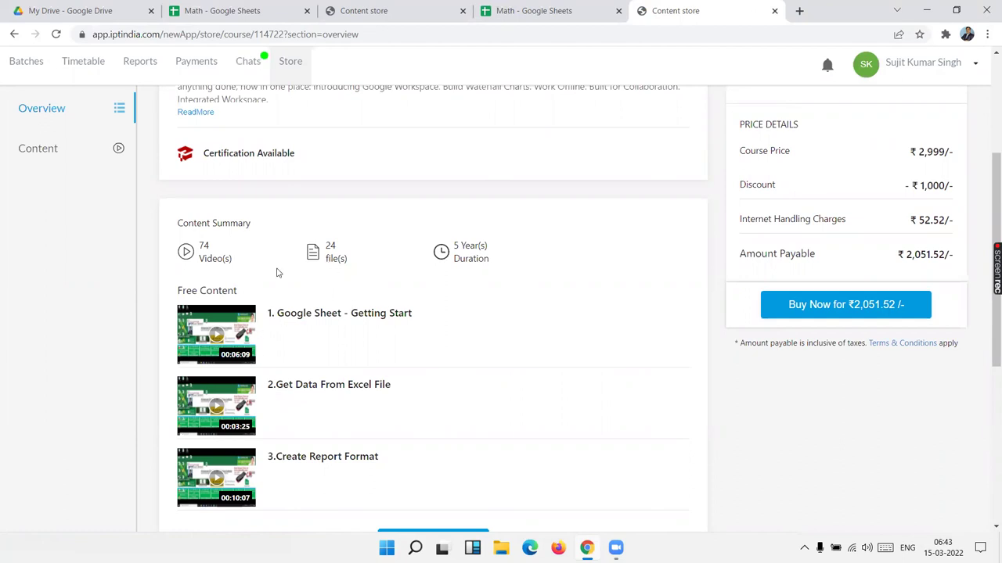
scroll(277, 272, "up", 3)
left_click(61, 149)
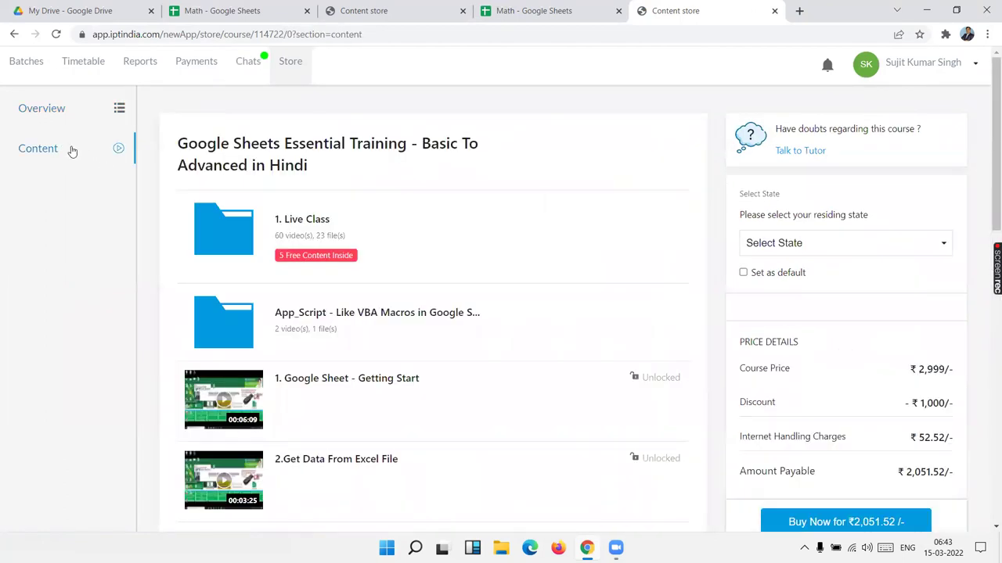
Step: Open the '1. Live Class' folder, browse its lessons, and return to the top of the list
left_click(242, 230)
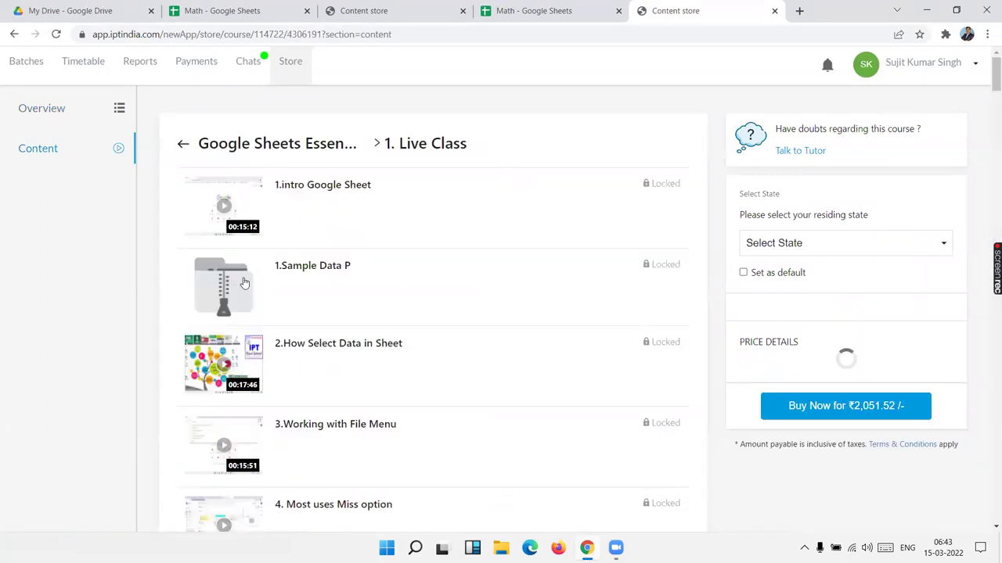
scroll(243, 291, "down", 3)
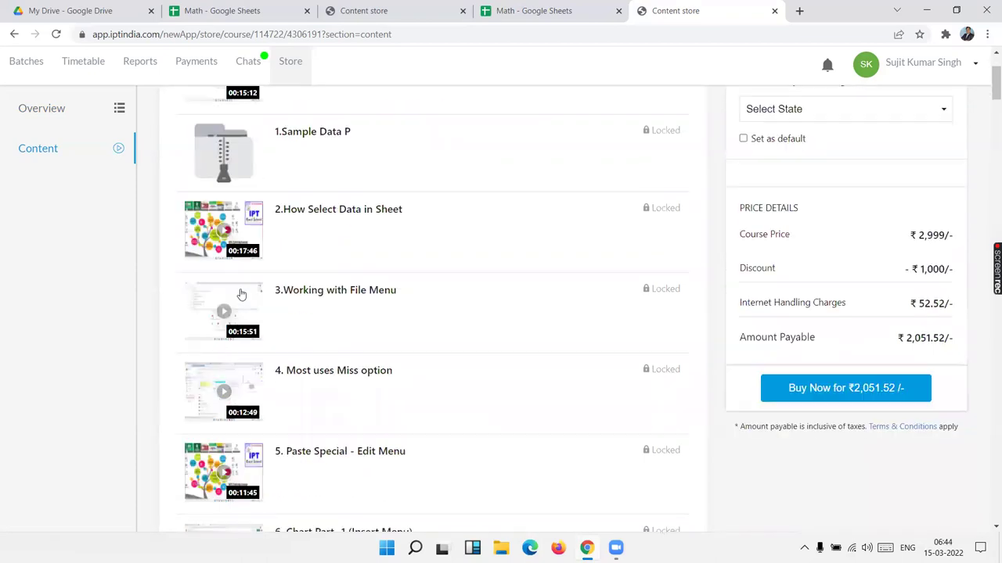
scroll(241, 295, "down", 3)
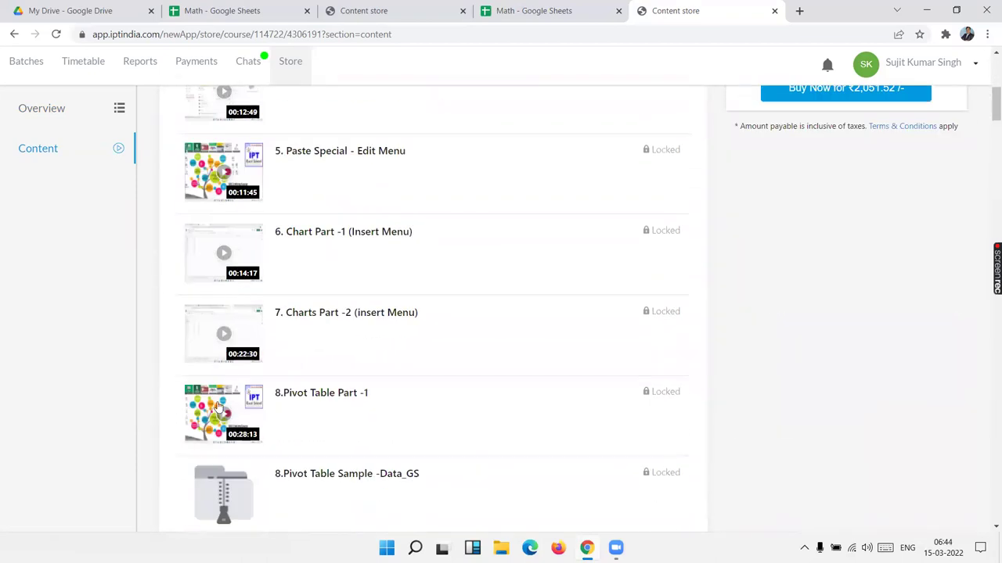
scroll(219, 411, "down", 3)
scroll(232, 429, "down", 3)
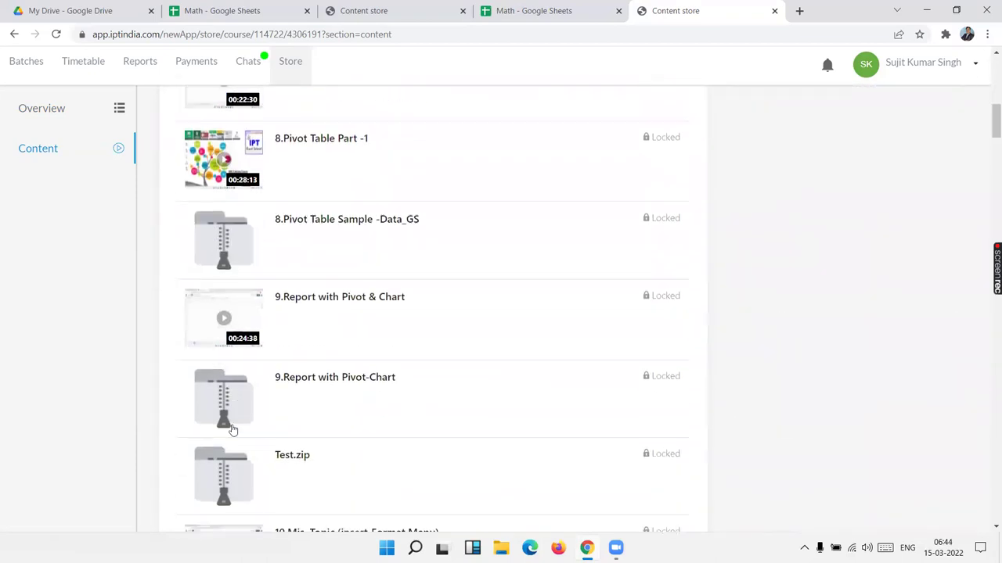
scroll(222, 328, "down", 3)
scroll(224, 305, "down", 3)
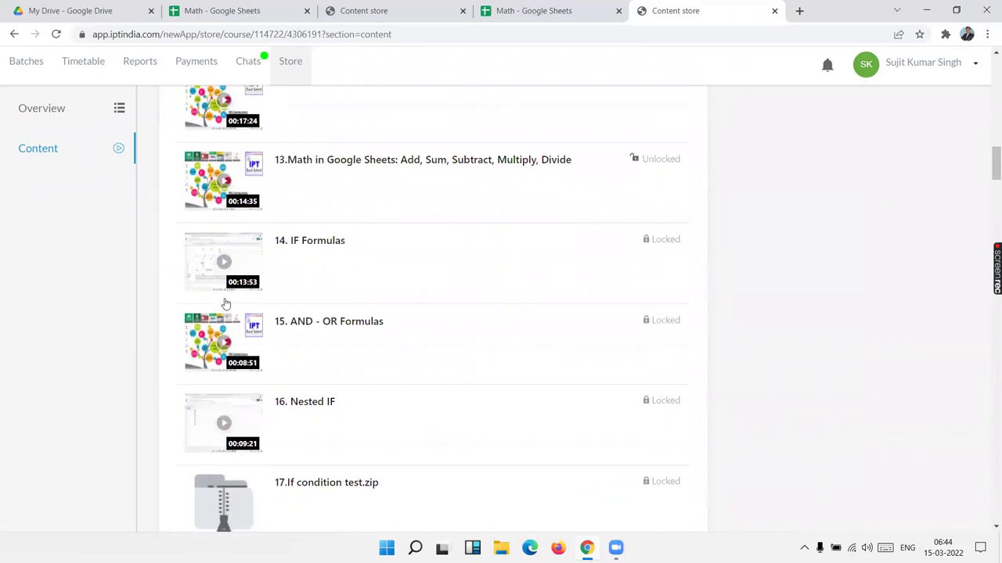
scroll(225, 415, "down", 3)
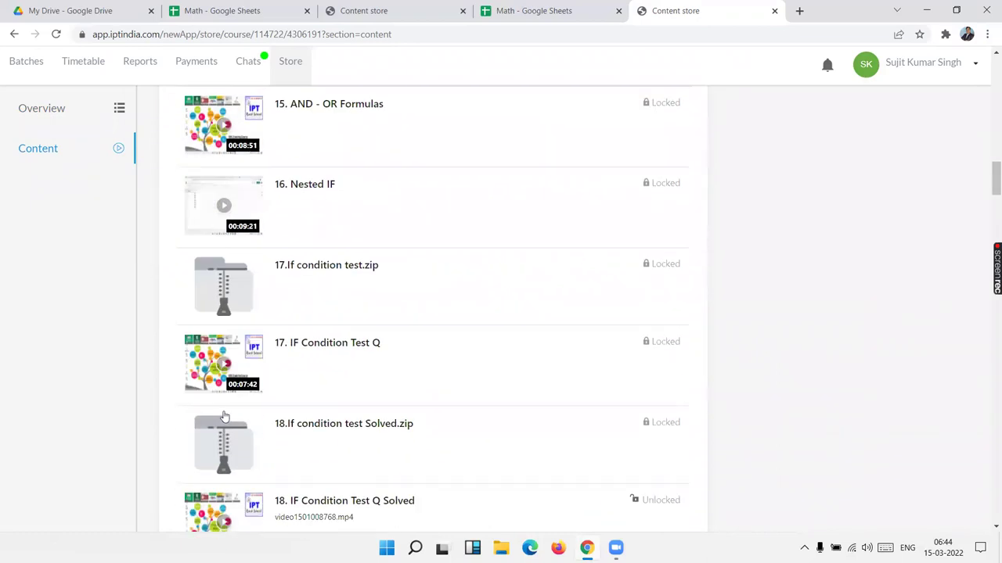
left_click(313, 273)
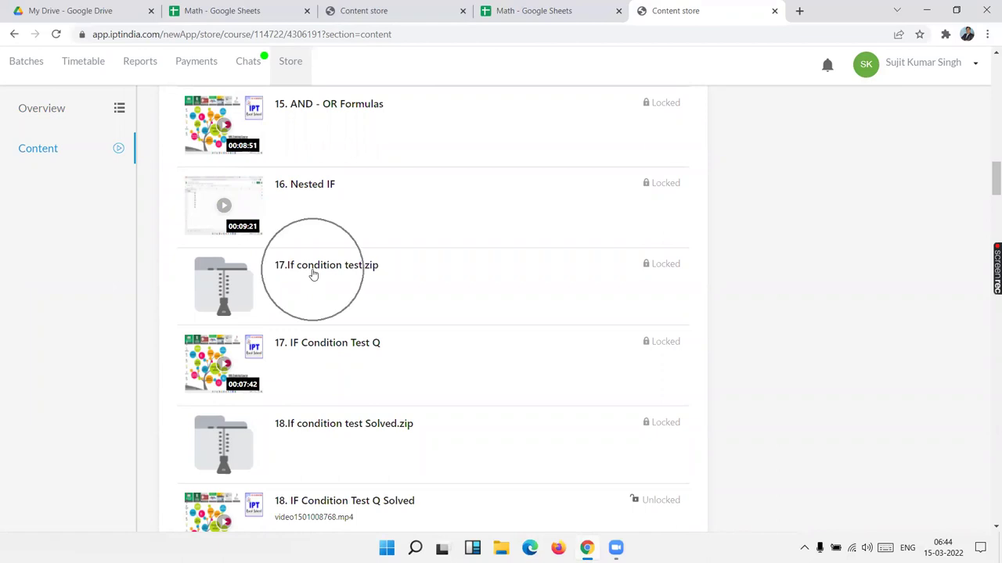
left_click(308, 419)
scroll(307, 422, "down", 5)
scroll(307, 422, "up", 3)
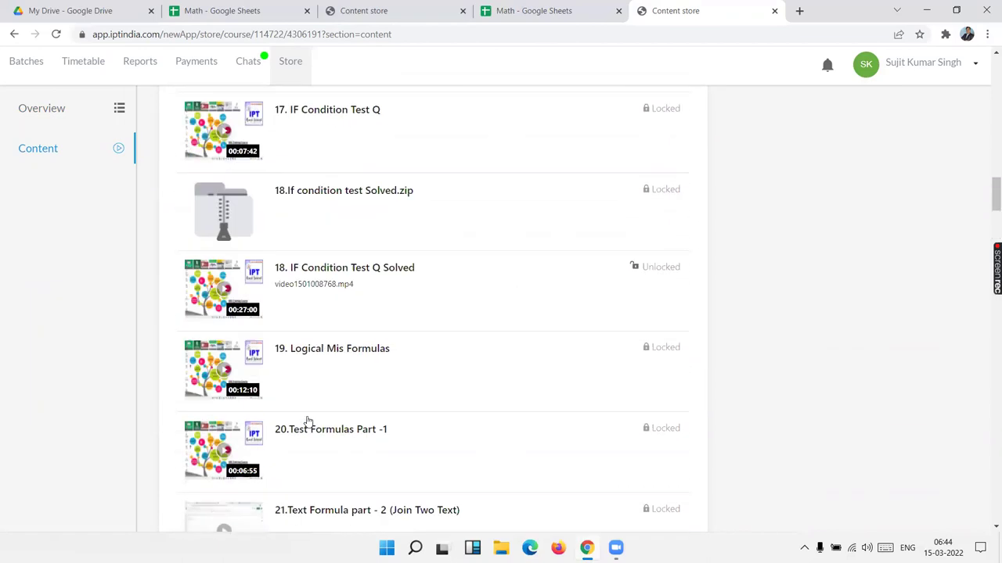
scroll(307, 422, "up", 10)
scroll(307, 422, "up", 7)
scroll(307, 422, "up", 2)
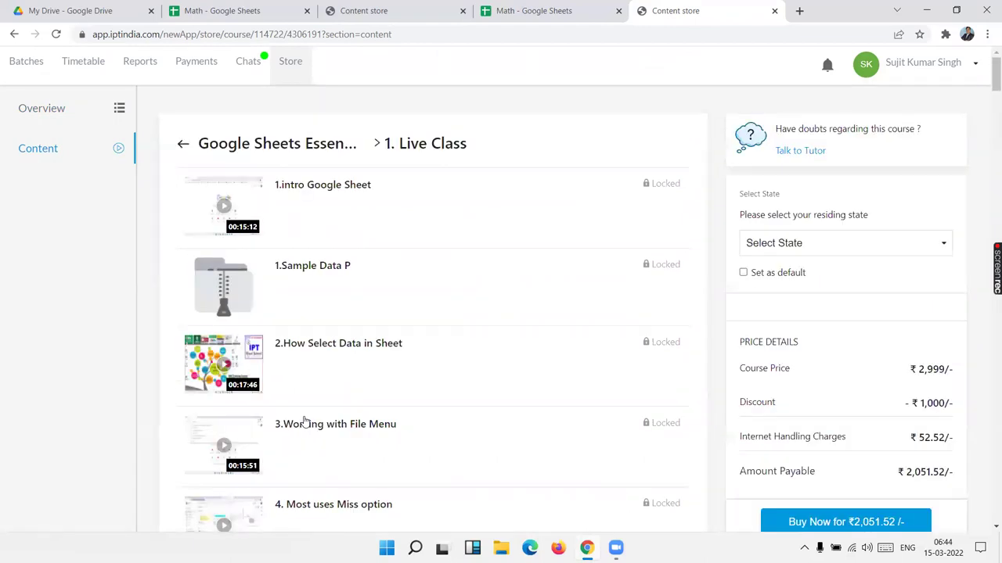
Step: Show the desktop with Win+D and quit ScreenRec from its tray icon menu
key("super+d")
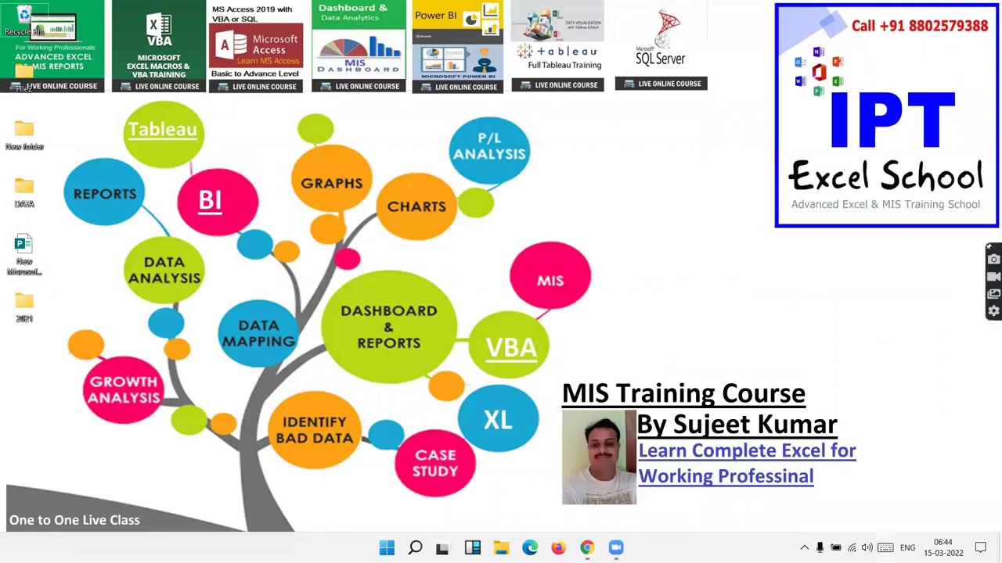
left_click(804, 548)
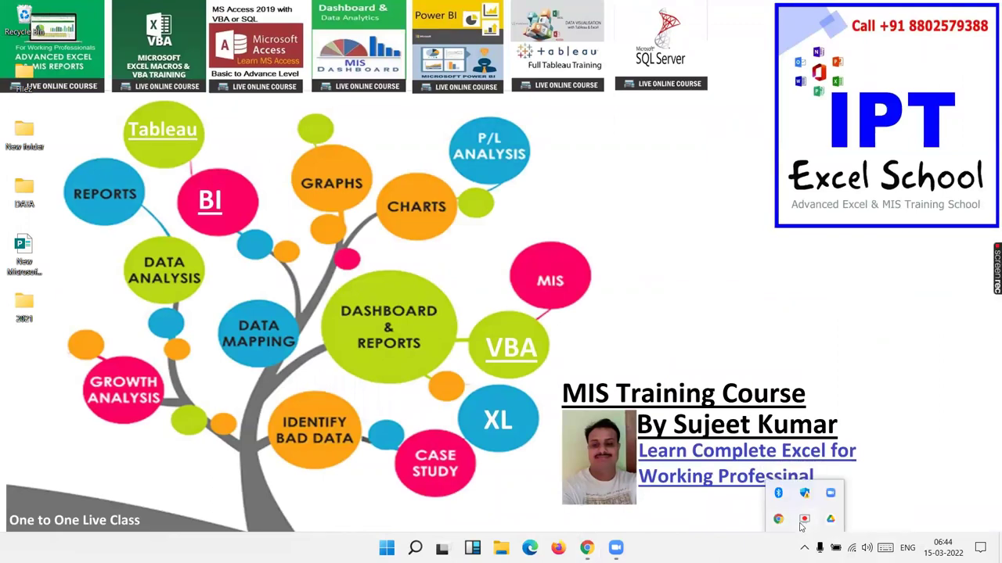
right_click(802, 521)
left_click(816, 516)
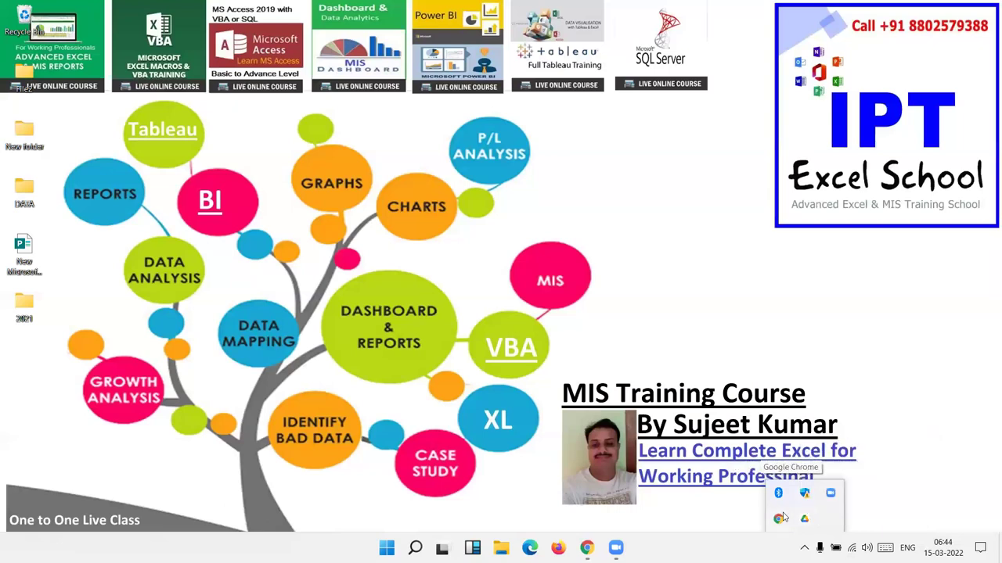